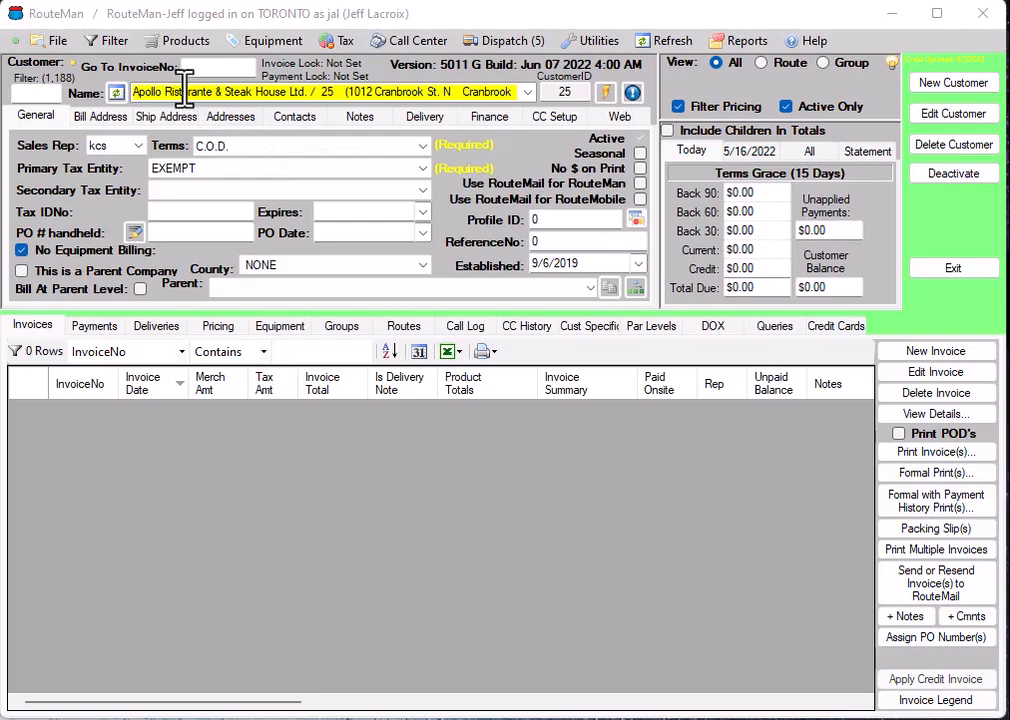
click(527, 92)
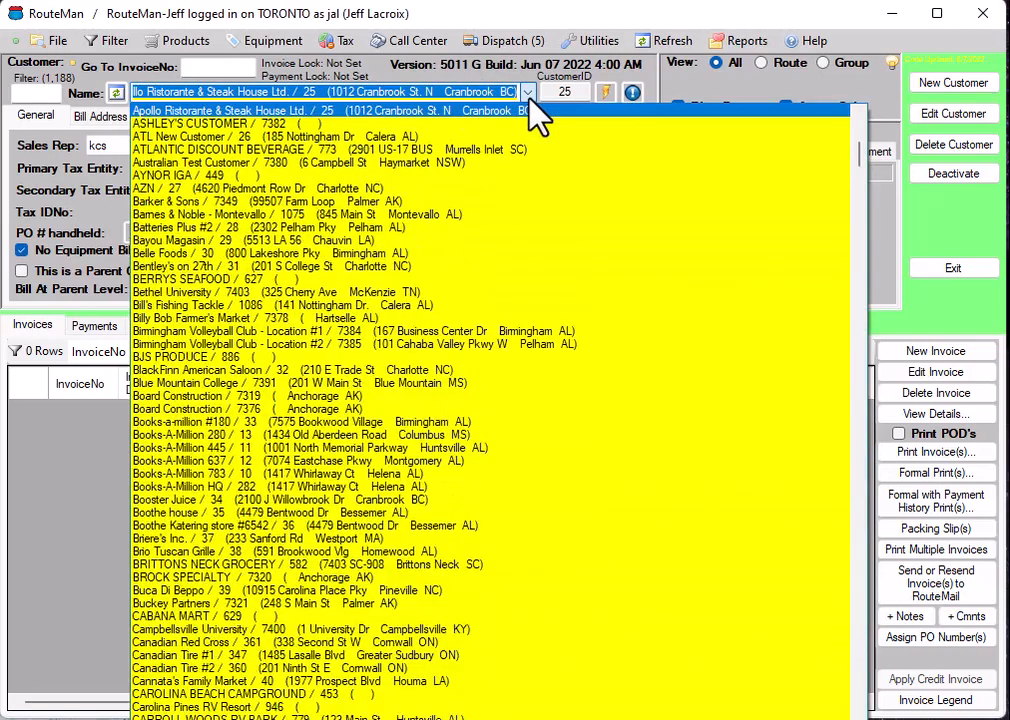
click(527, 92)
click(352, 92)
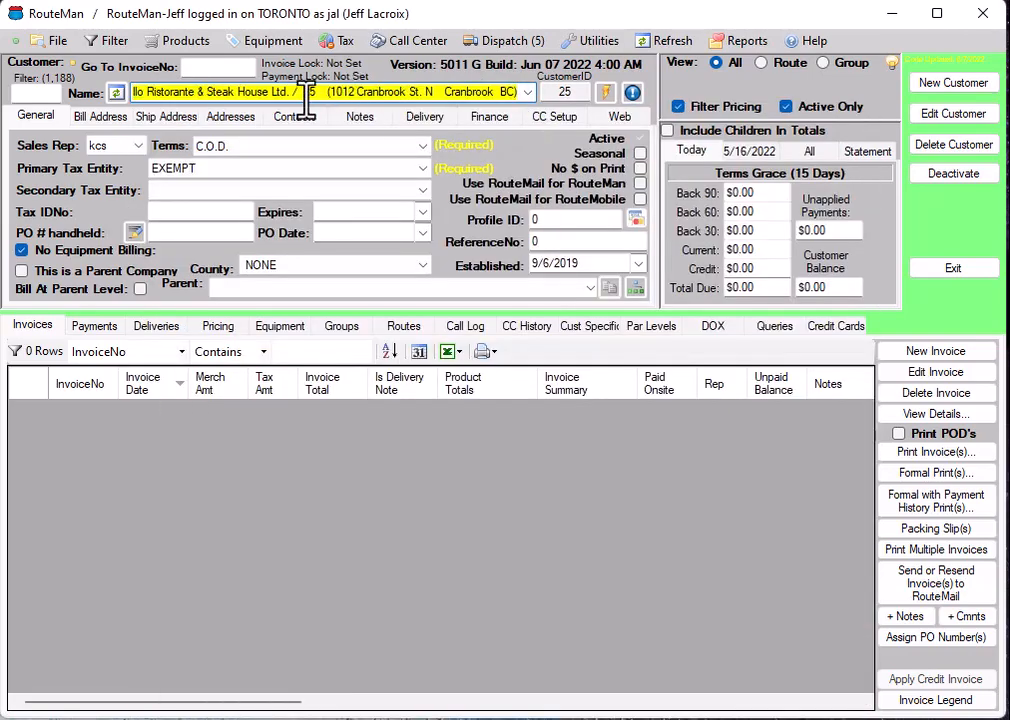
key(Left)
key(Left)
key(Left)
key(Left)
key(Left)
key(Left)
key(Left)
key(Left)
key(Left)
key(Left)
key(Left)
key(Left)
key(Left)
key(Left)
key(Left)
key(Left)
key(Left)
key(Left)
key(Left)
key(Left)
key(Left)
key(Left)
key(Left)
key(Left)
key(Left)
key(Left)
key(Left)
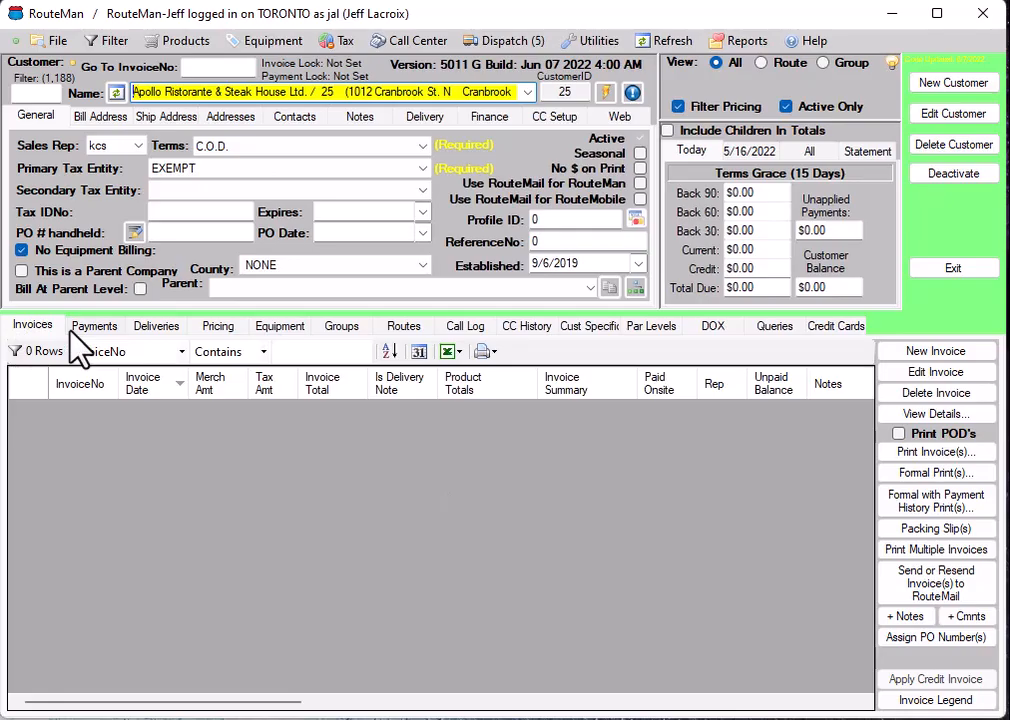
Start a new invoice for Apollo Ristorante & Steak House Ltd. and review the sales rep and ship-to choices.
click(946, 356)
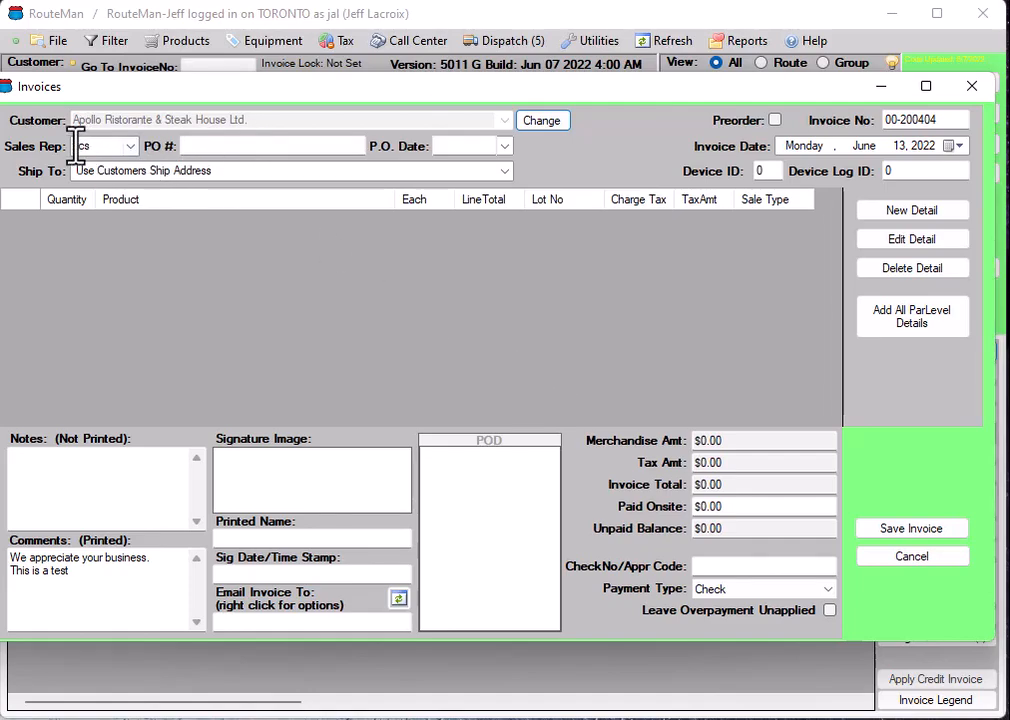
click(130, 146)
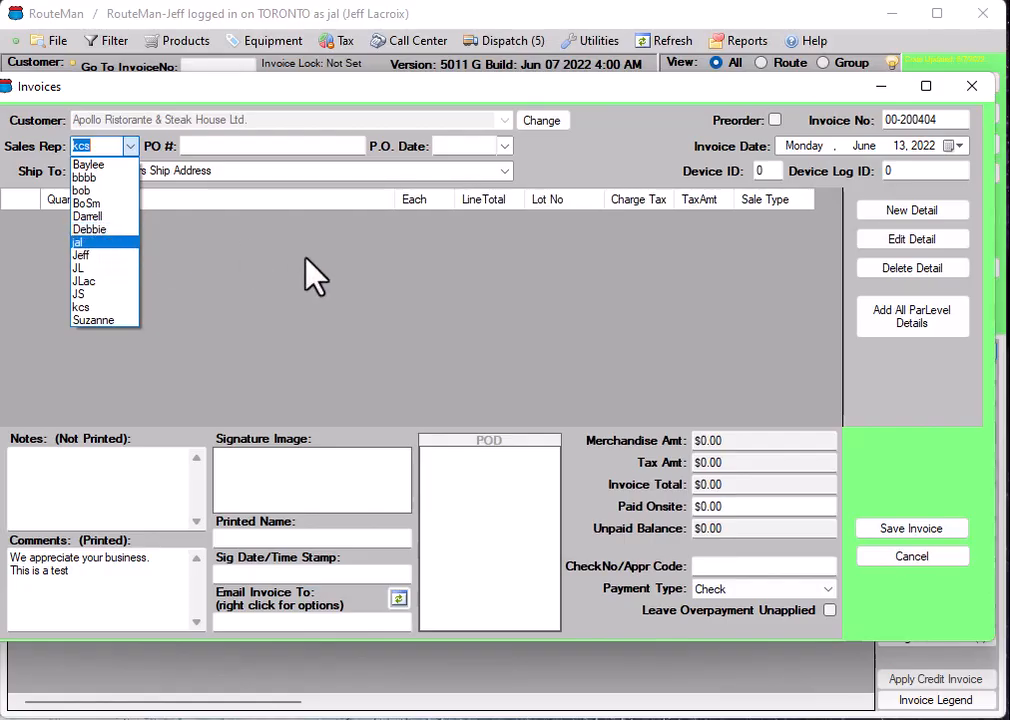
click(333, 290)
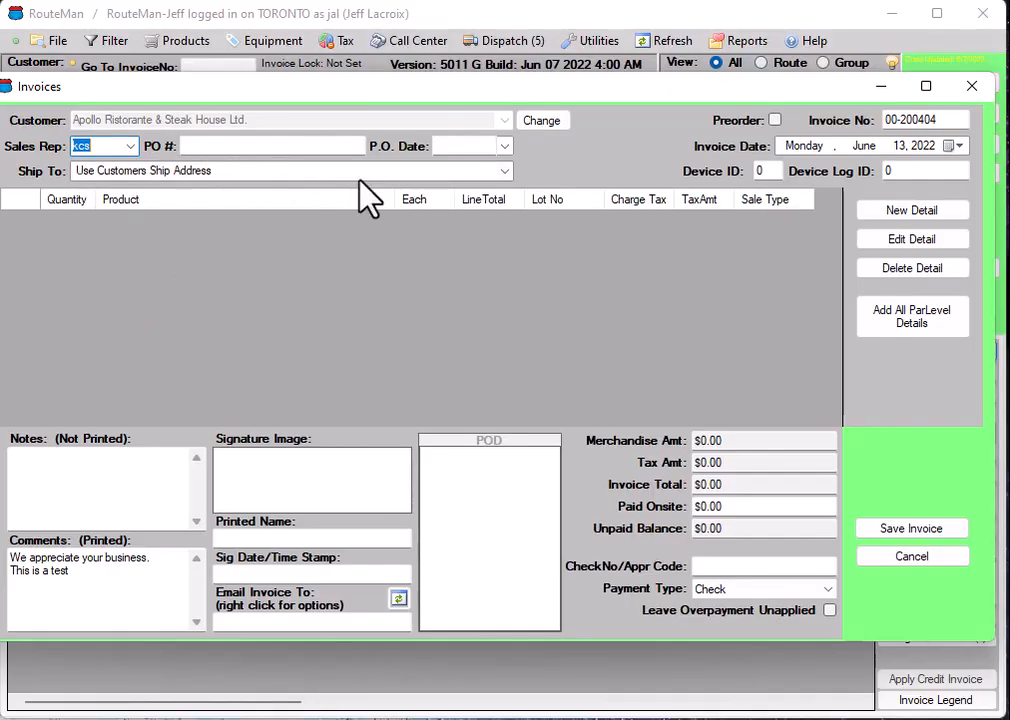
click(505, 171)
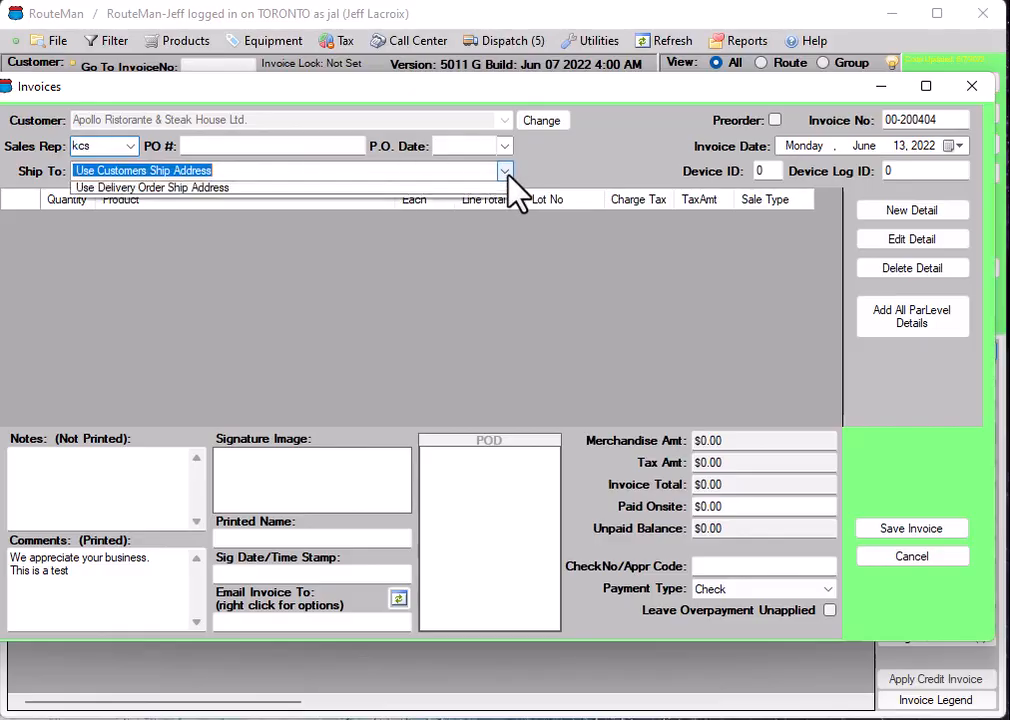
click(570, 183)
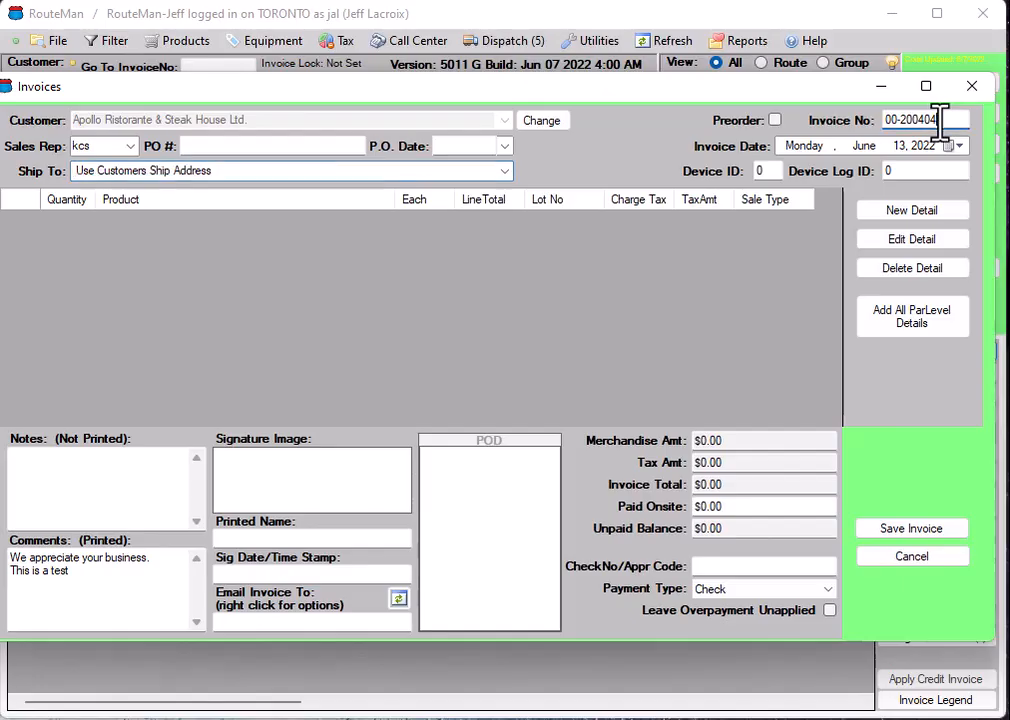
Replace the automatically assigned invoice number with 1233.
drag(945, 120, 870, 124)
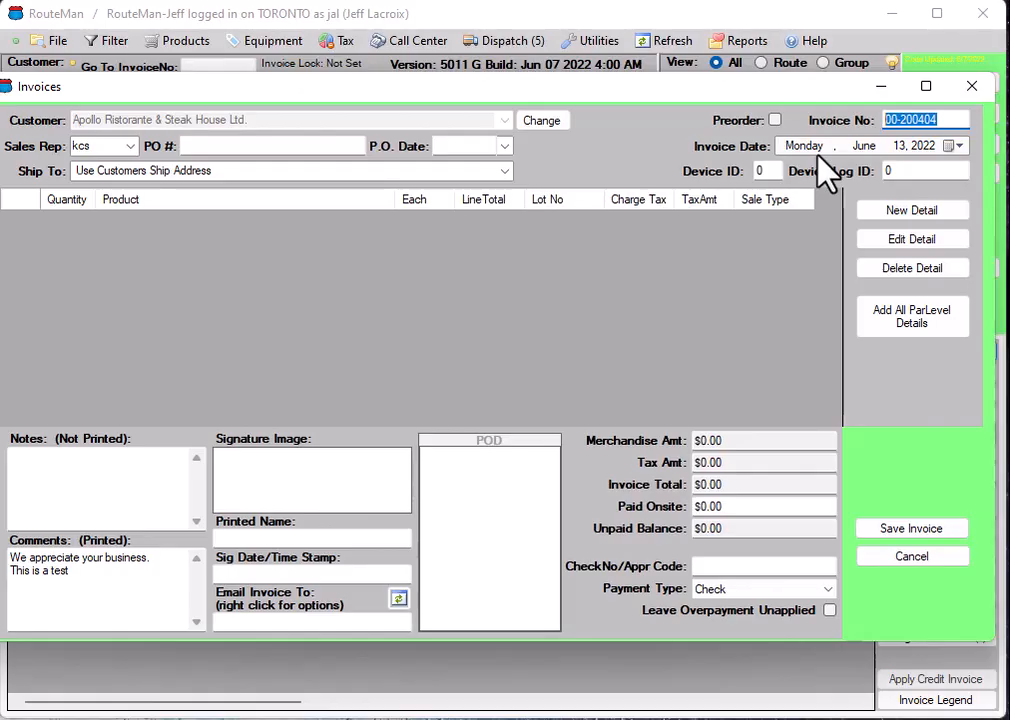
text(1233655)
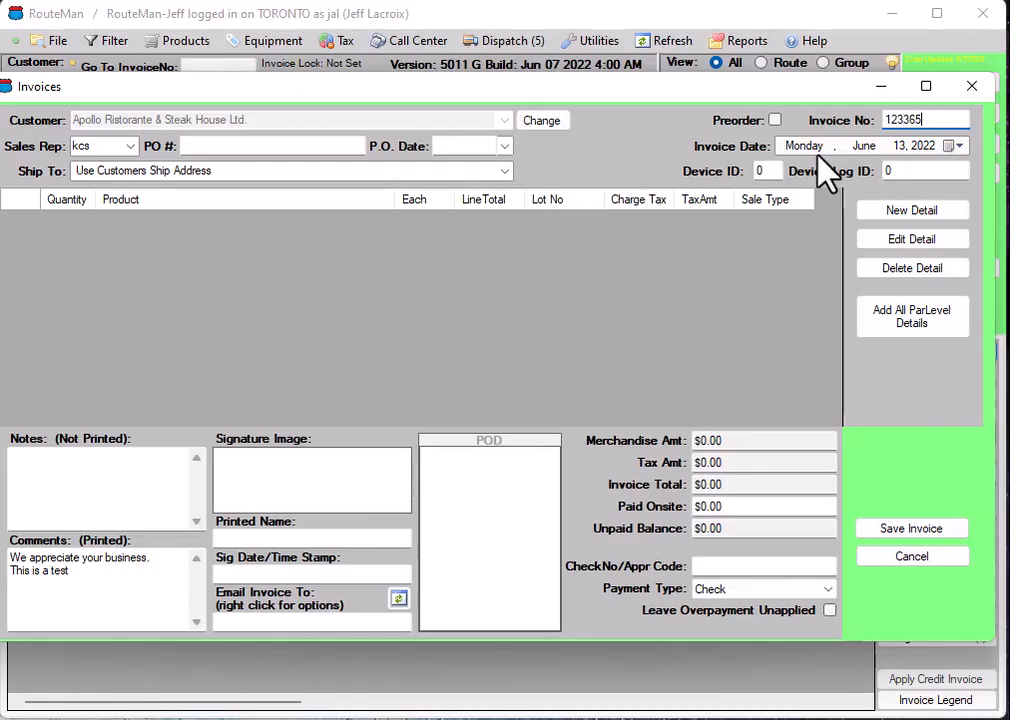
key(BackSpace)
key(BackSpace)
key(BackSpace)
Set the invoice date to June 11, 2022 and enter the purchase order number.
click(947, 149)
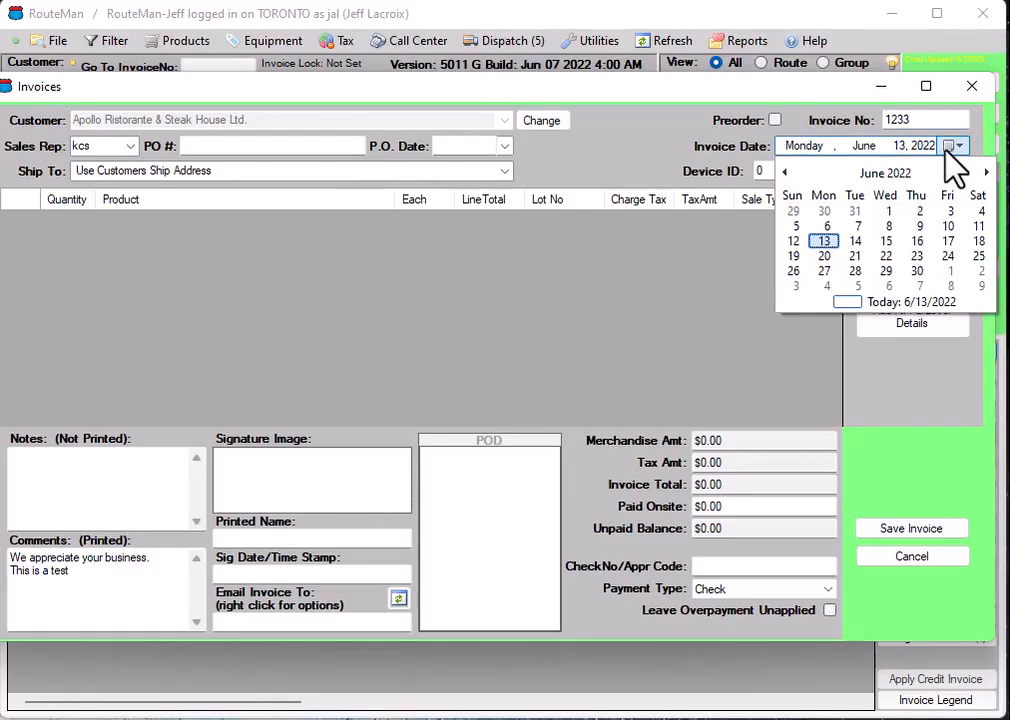
click(979, 226)
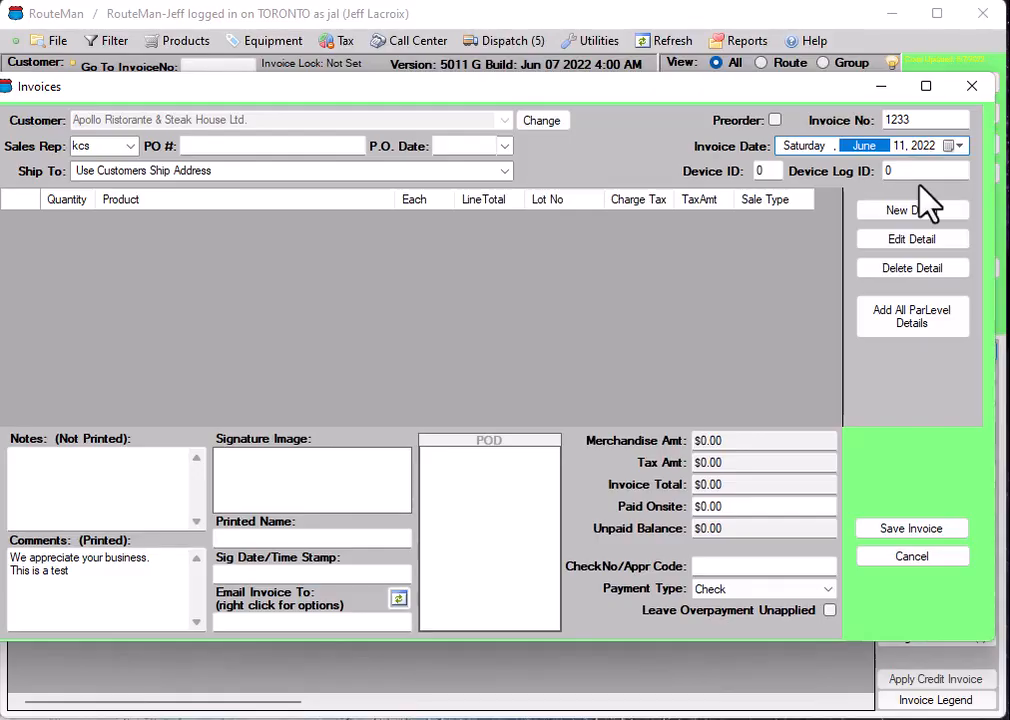
click(224, 147)
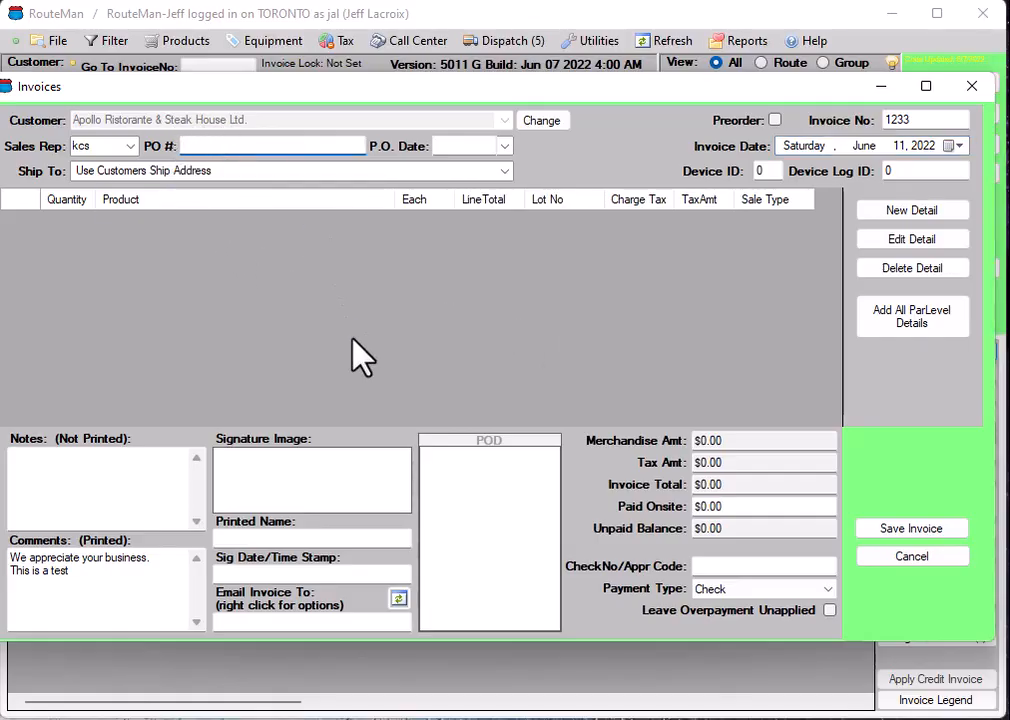
text(12584165)
Start a new invoice detail line, review its sale types, and set the quantity to 100.
click(918, 212)
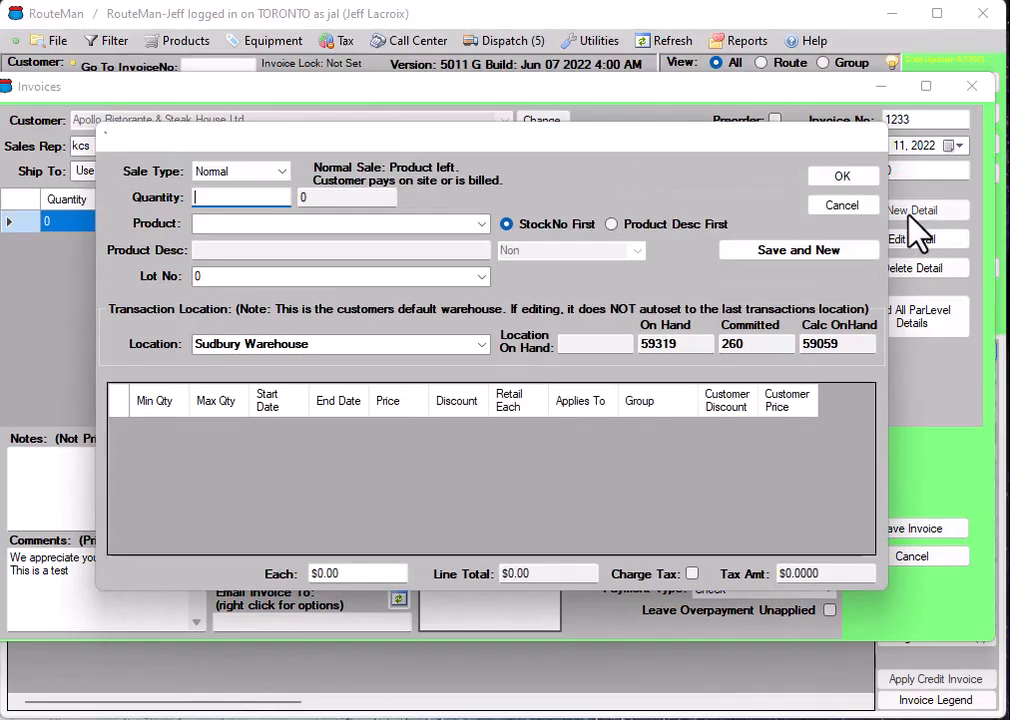
text(1)
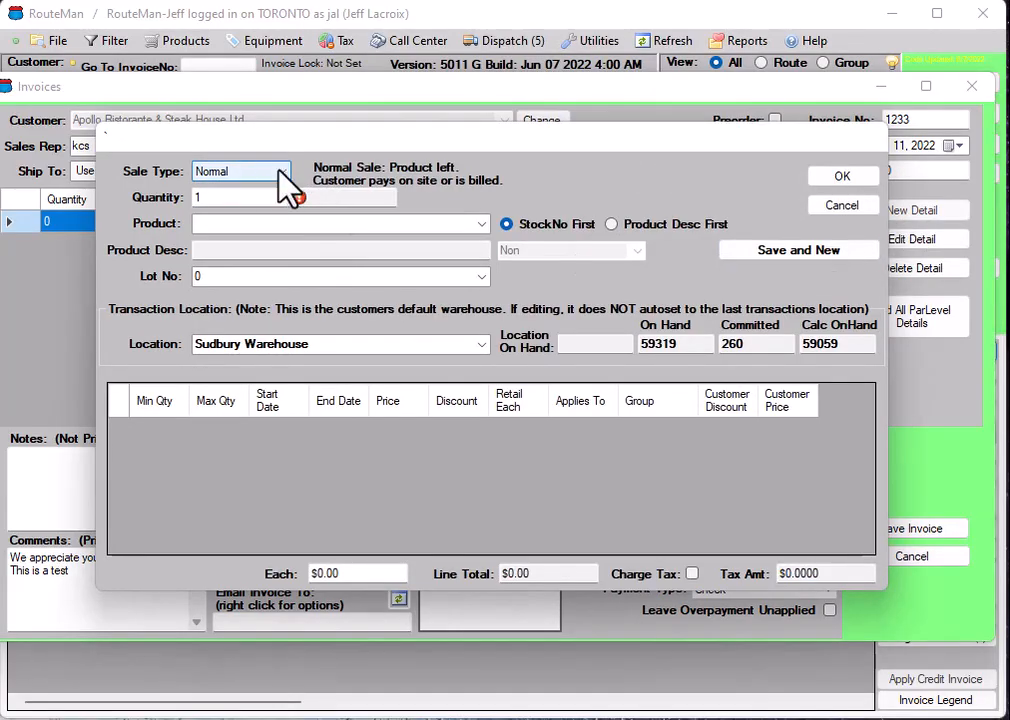
click(281, 171)
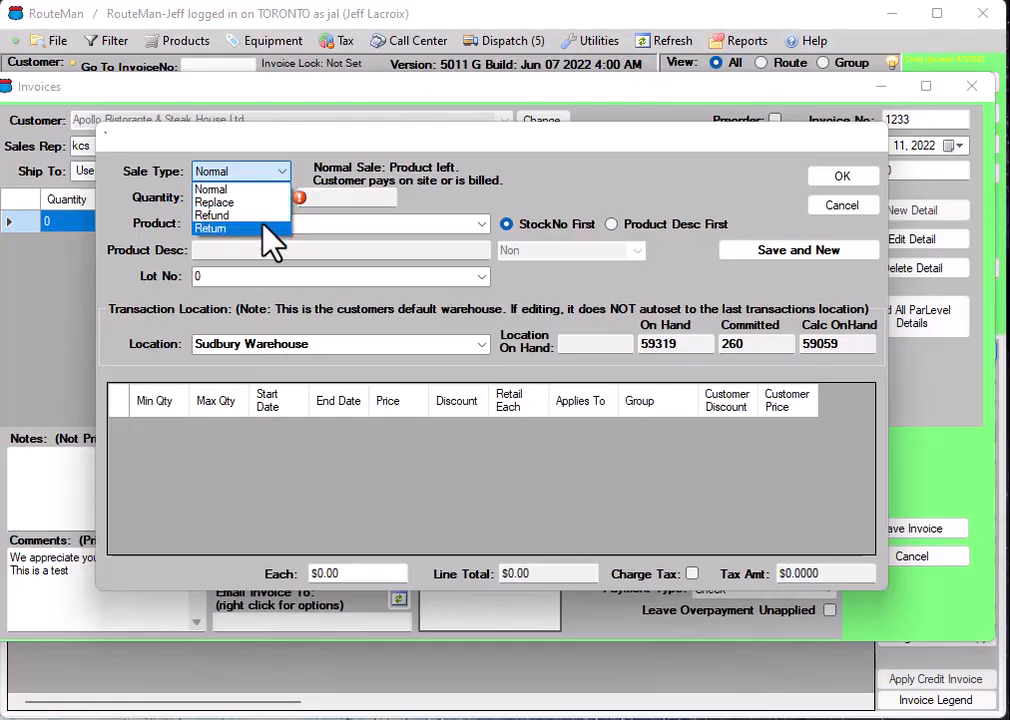
click(528, 178)
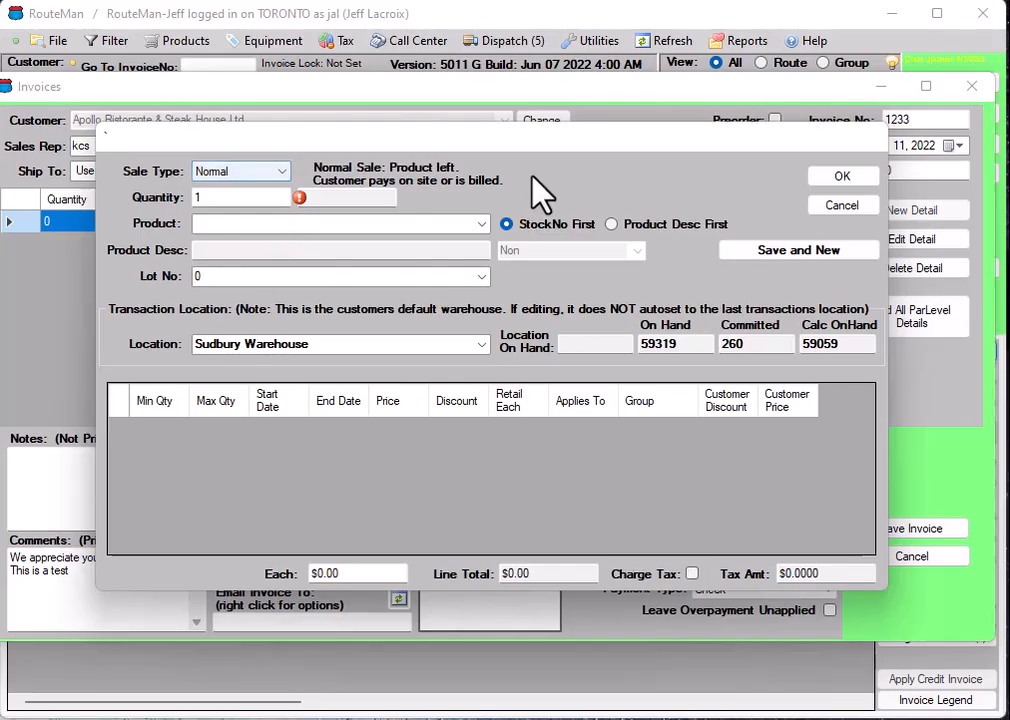
double_click(212, 197)
text(100)
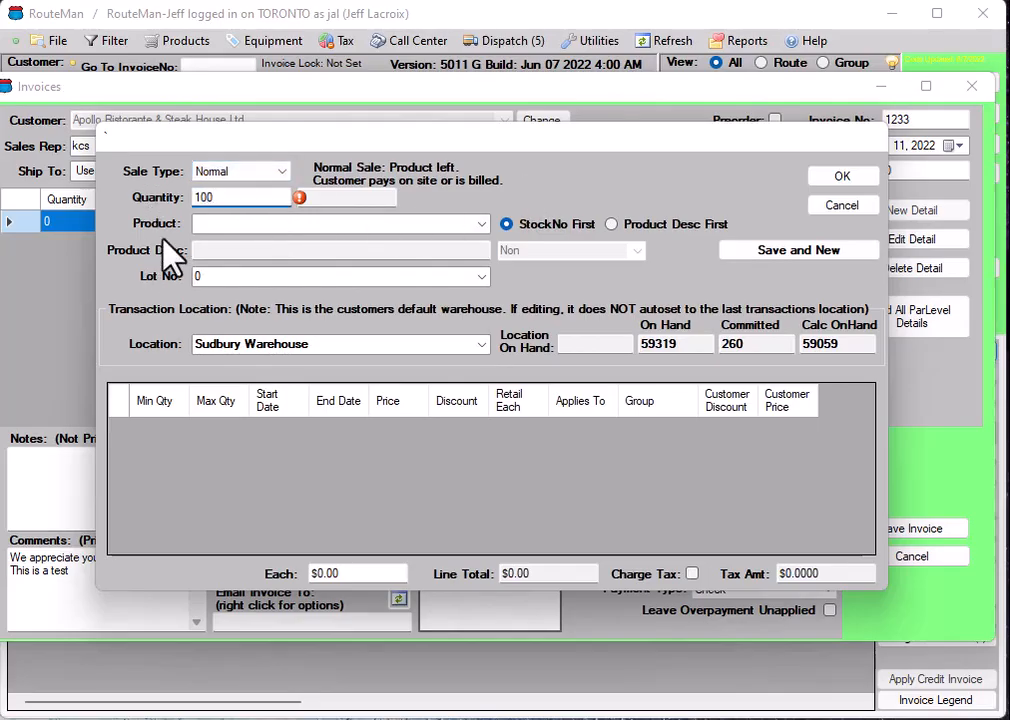
Choose 7# Bag Ice as the product, then save the line and start another one.
click(482, 224)
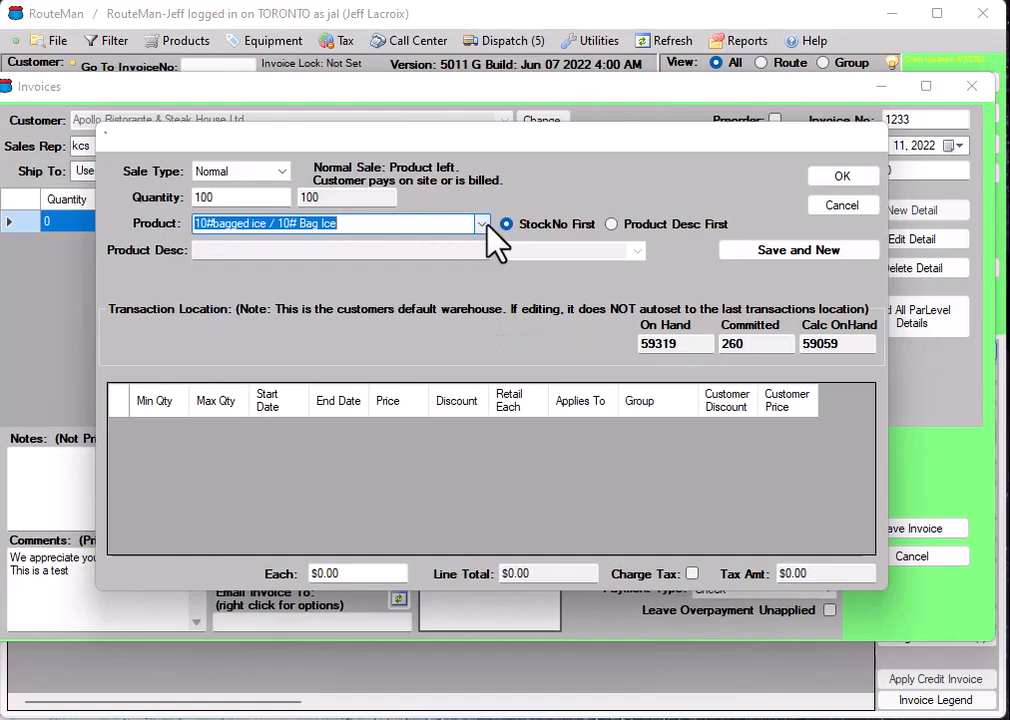
click(482, 224)
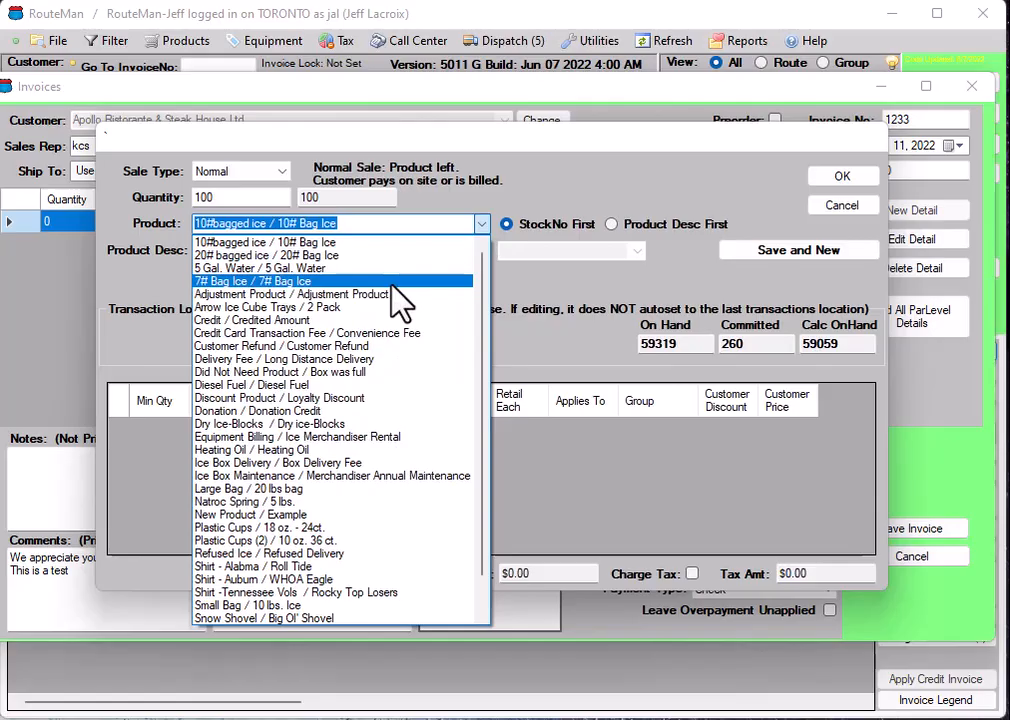
key(Escape)
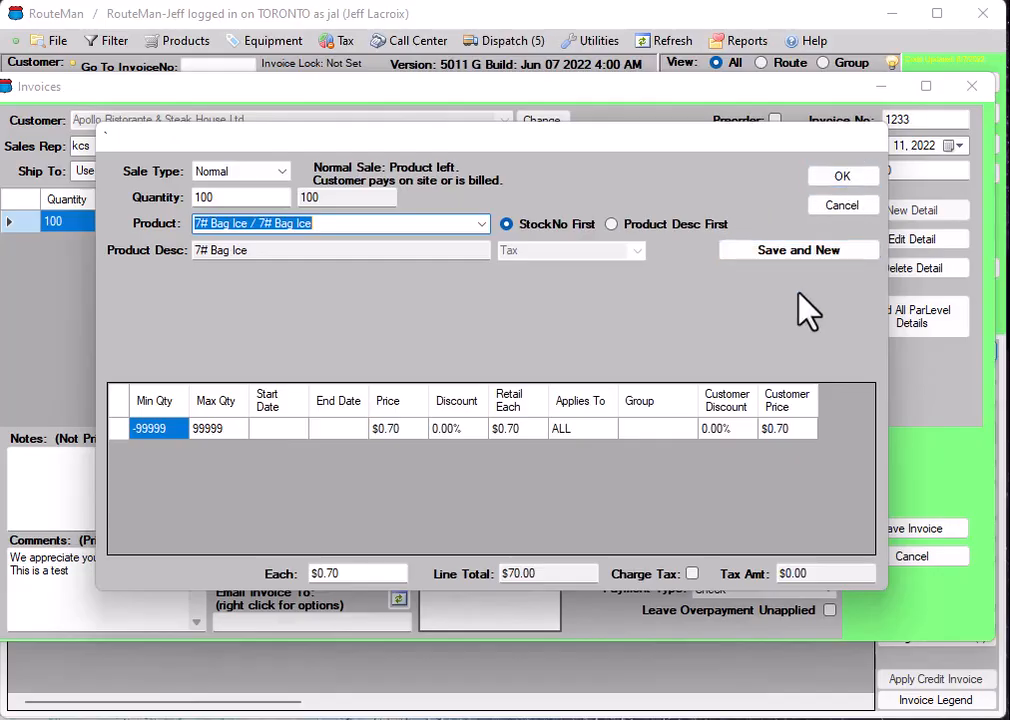
click(806, 254)
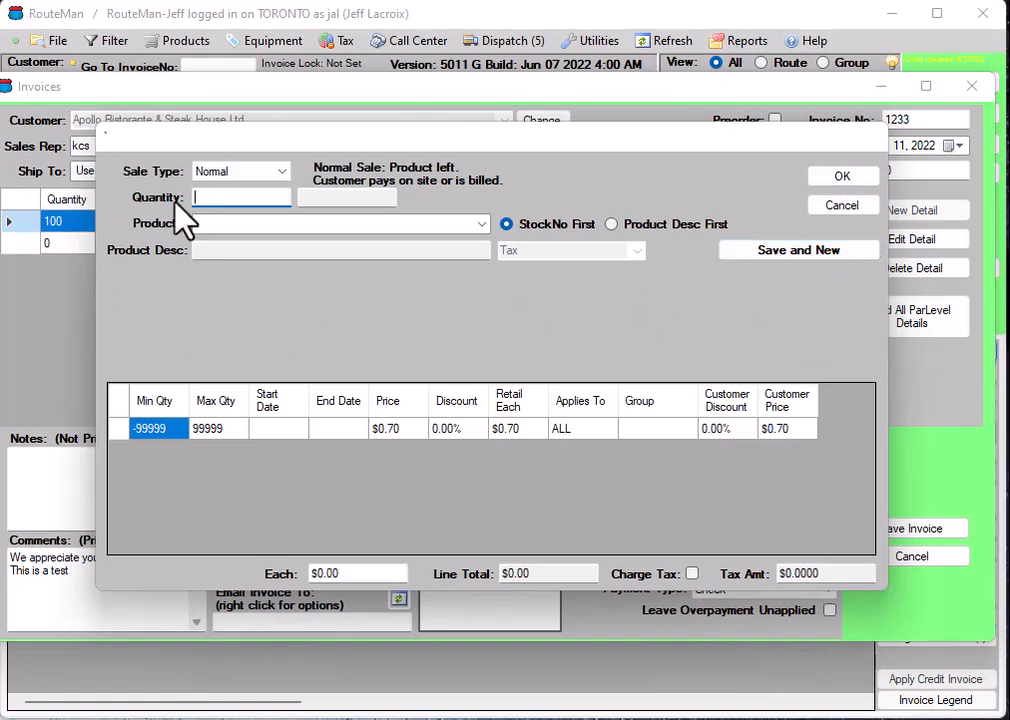
Add a detail line with sale type Replace, quantity 5 and product 7# Bag Ice, and accept it.
drag(284, 135, 396, 285)
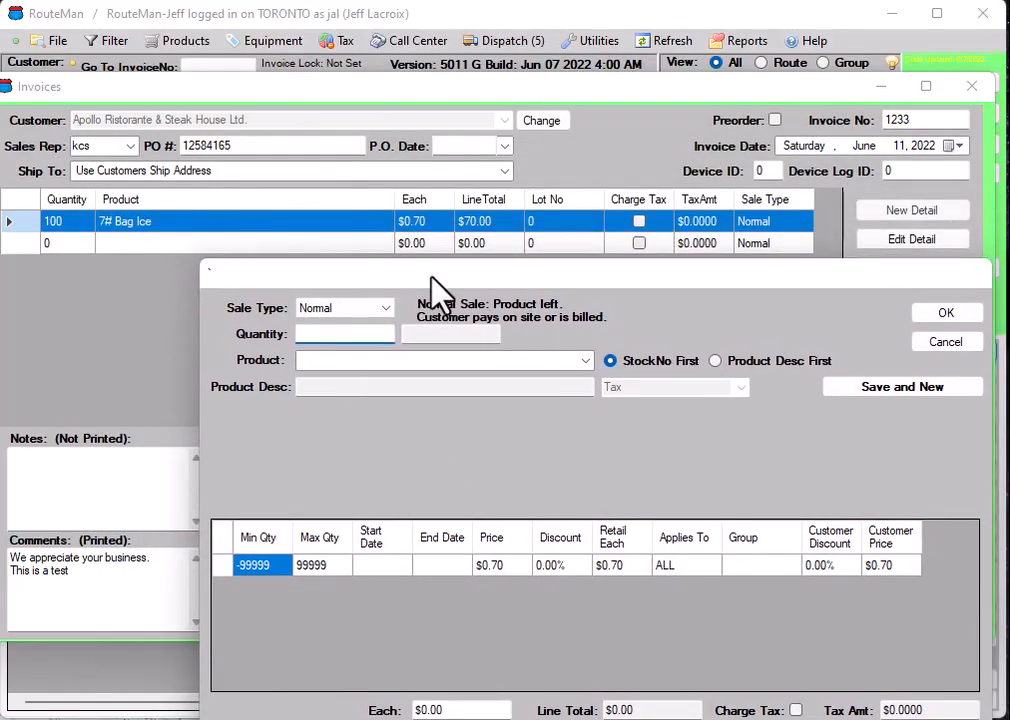
click(320, 185)
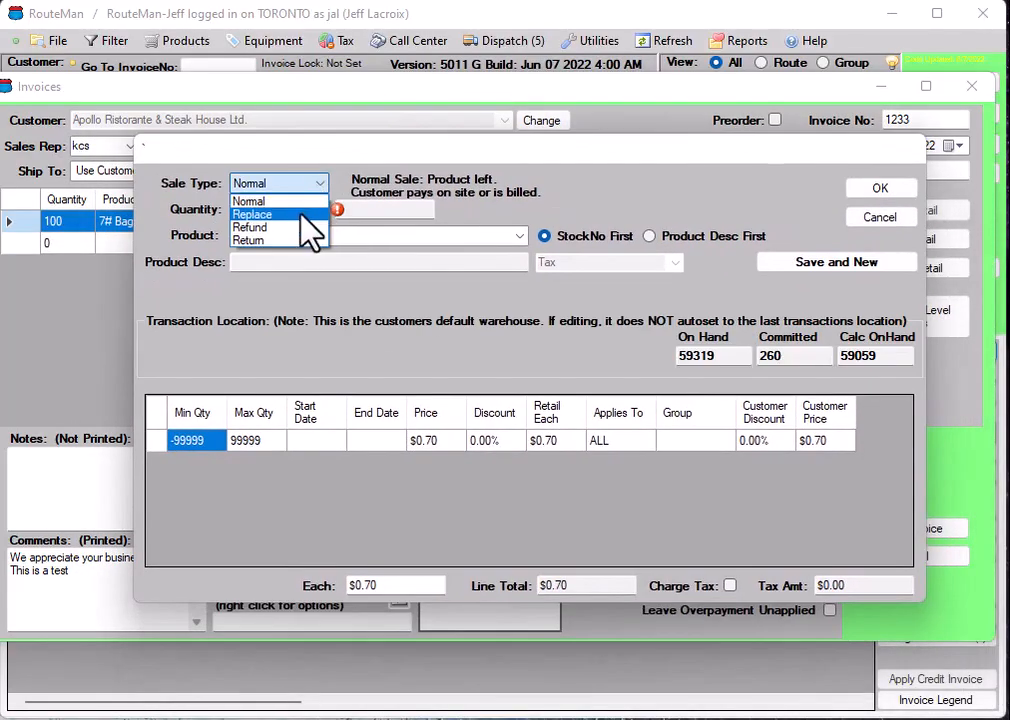
click(300, 214)
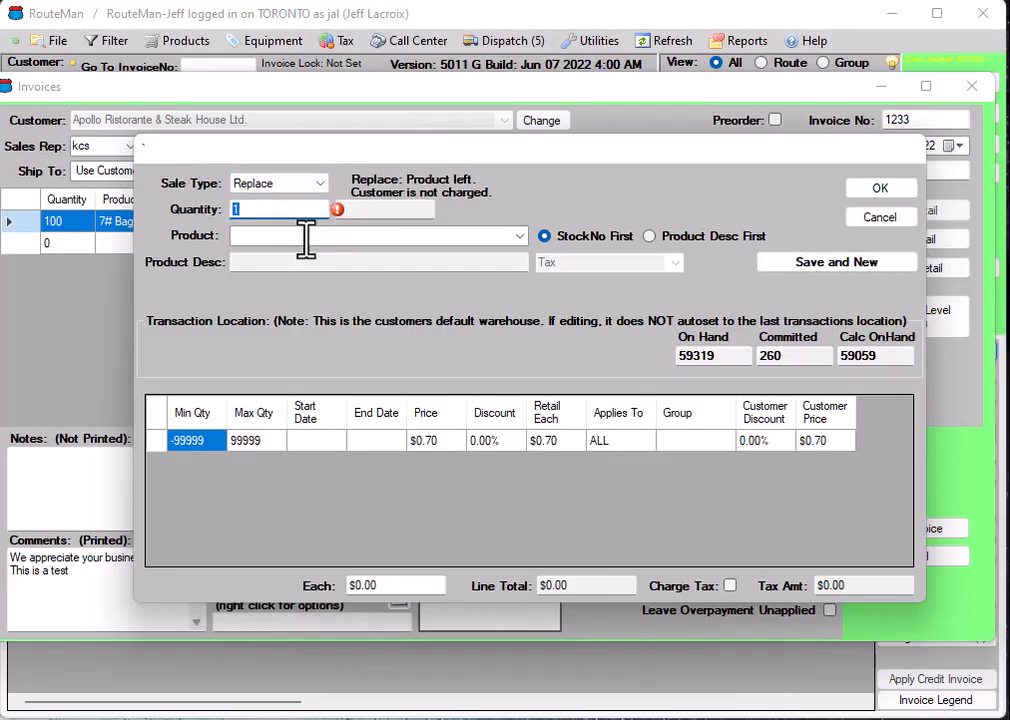
text(5)
click(522, 237)
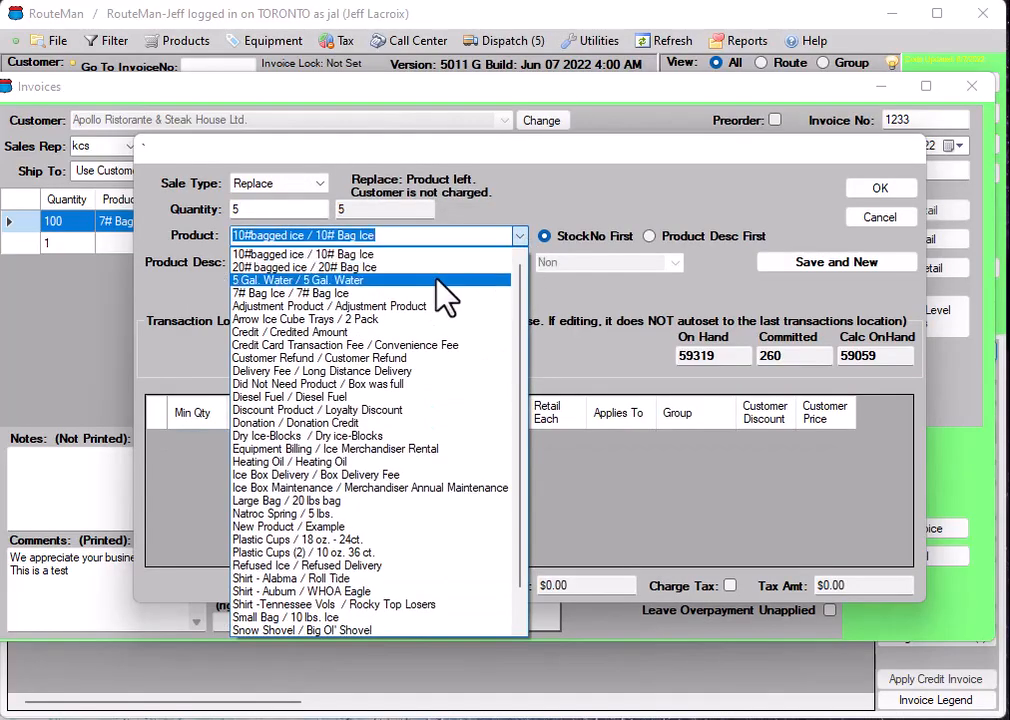
click(430, 294)
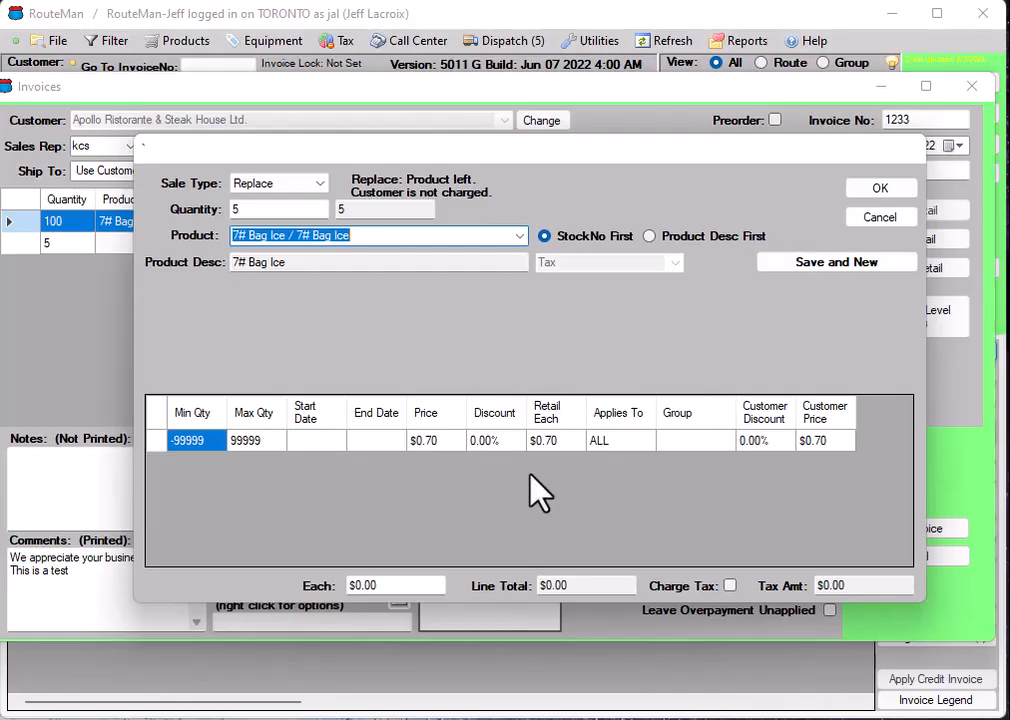
click(880, 190)
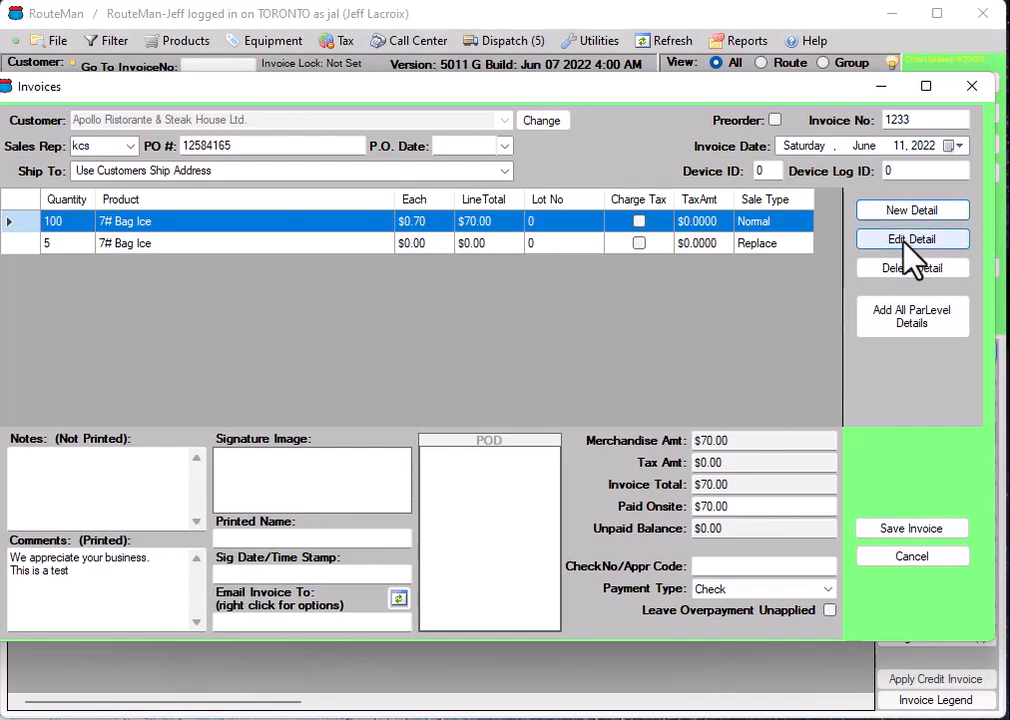
click(154, 243)
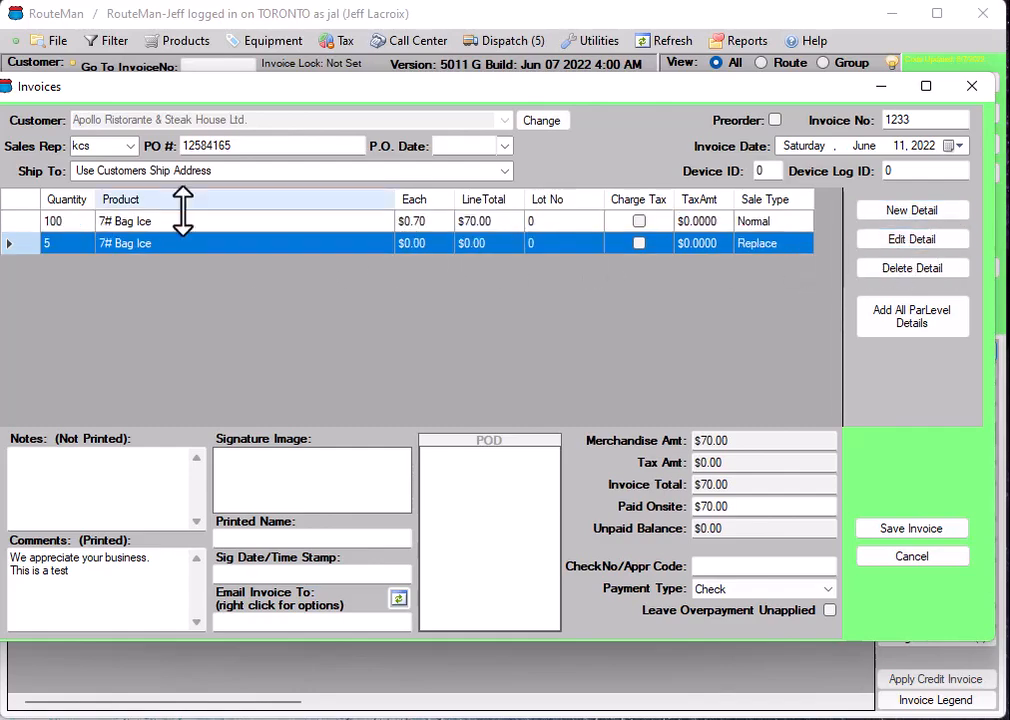
click(243, 221)
click(184, 243)
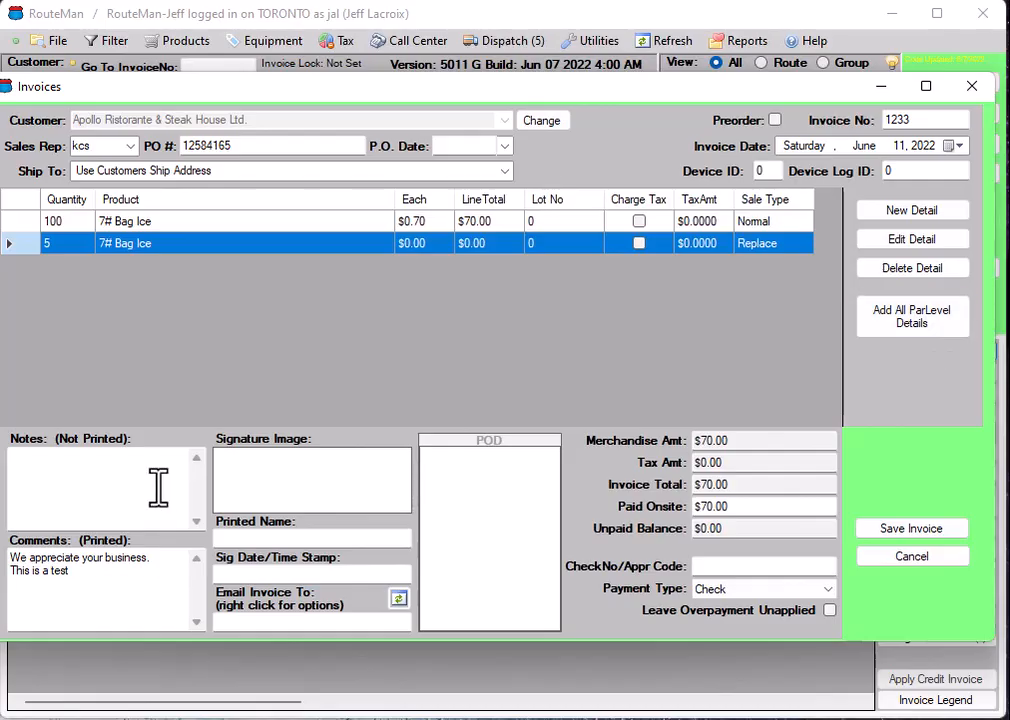
Add the non-printed note "this is a note" to the invoice.
click(104, 488)
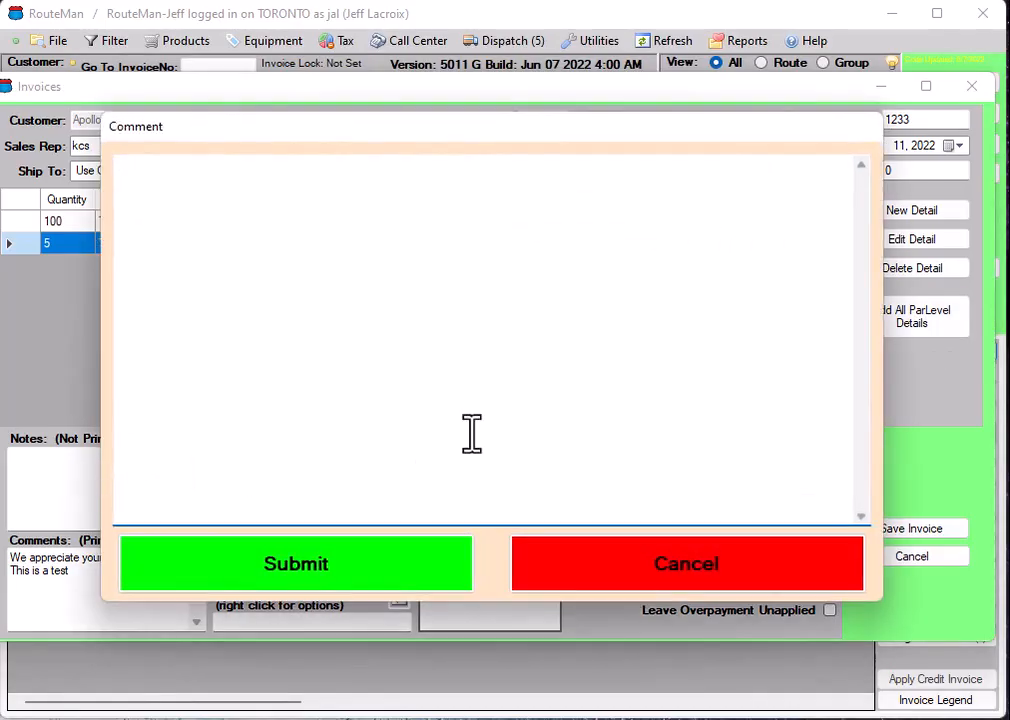
text(this )
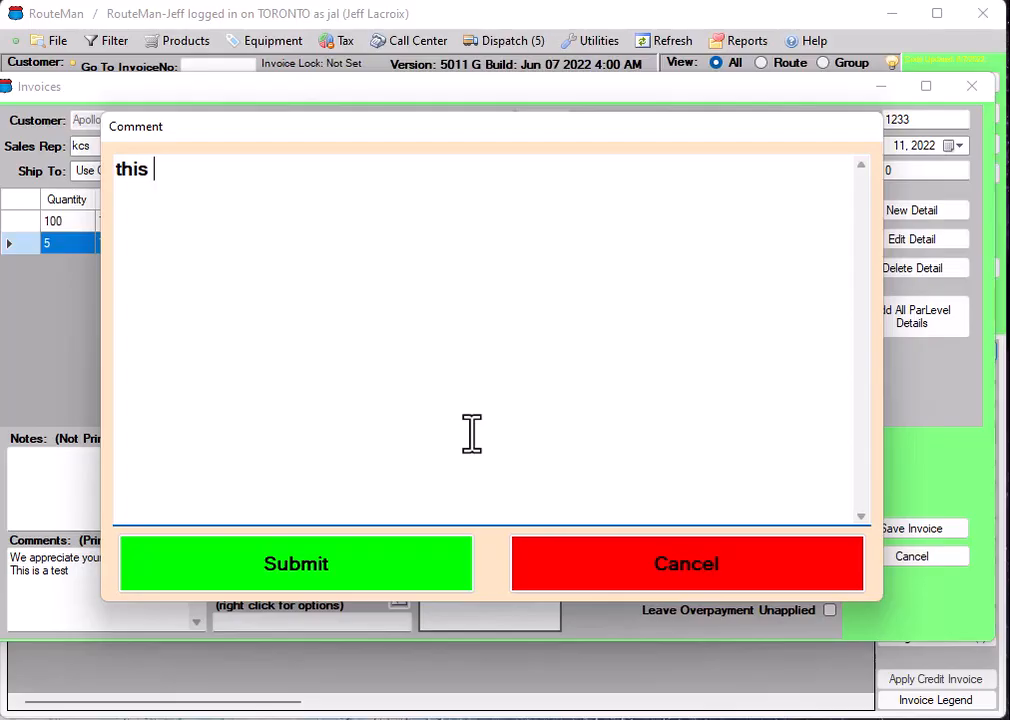
text(is a note)
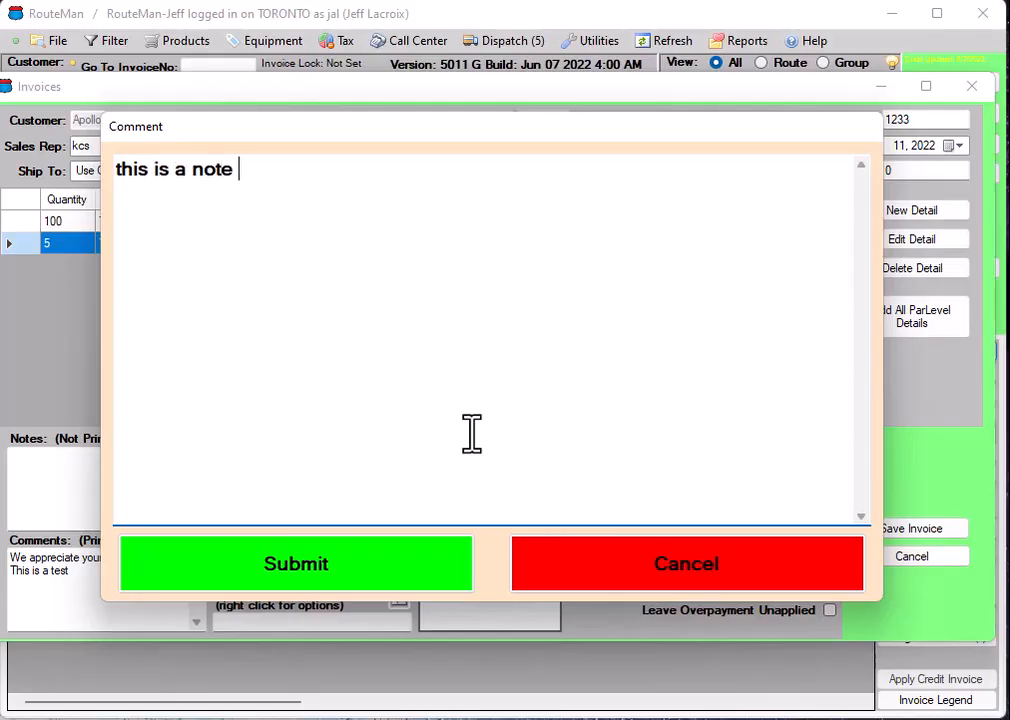
click(390, 570)
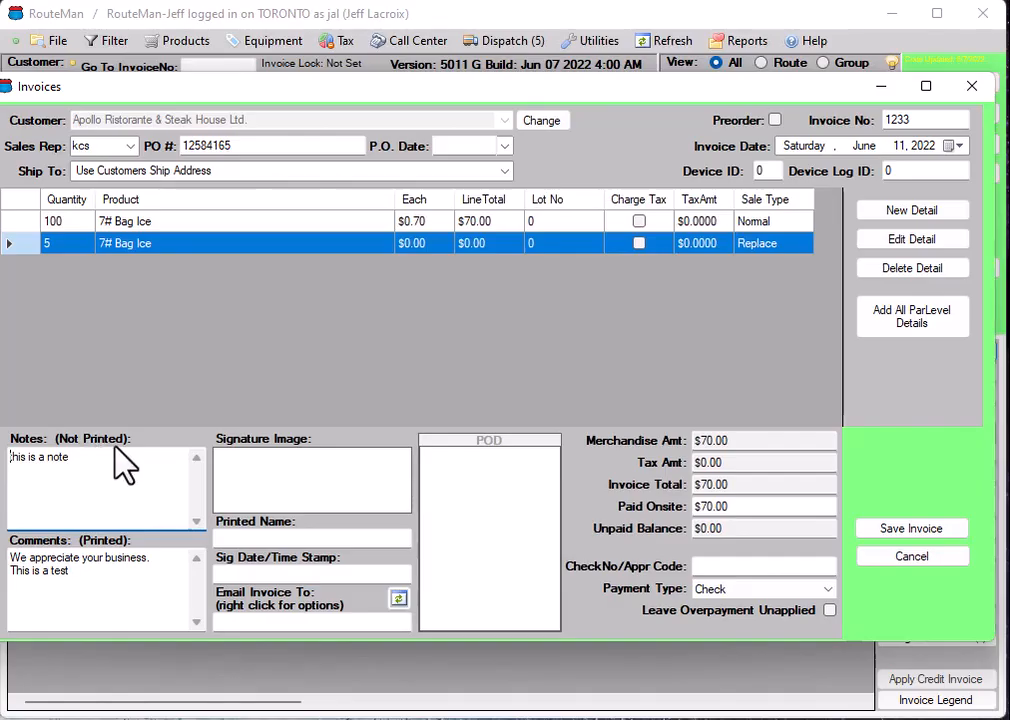
Add the line "this is a special occasion" and a blank line above the existing printed comments, and submit the comment.
double_click(110, 596)
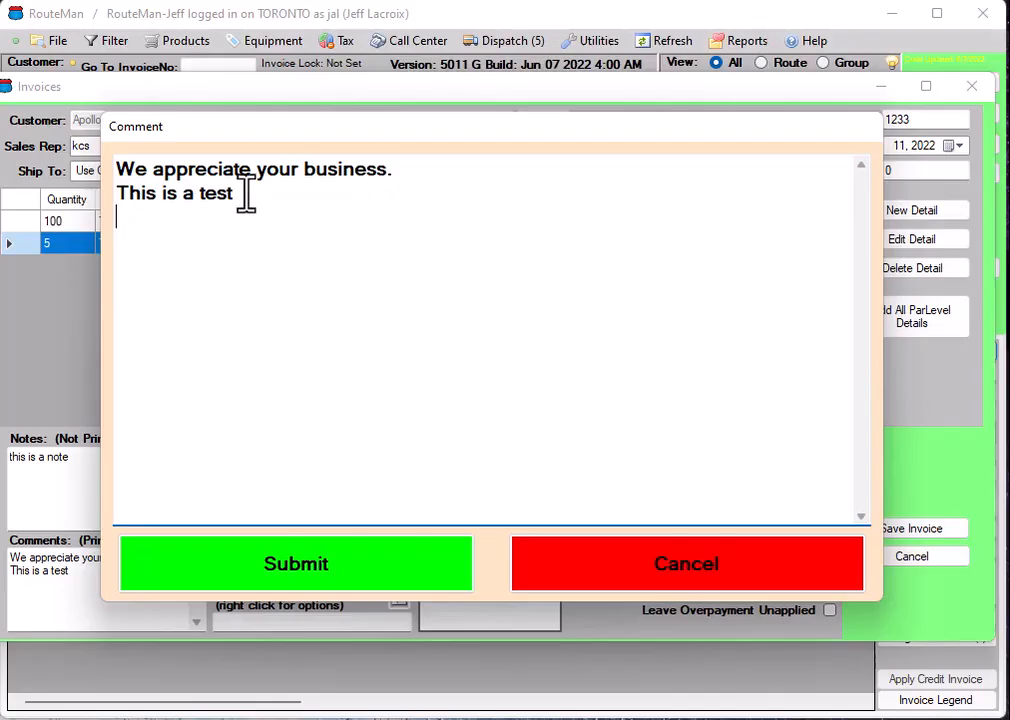
click(118, 168)
key(Return)
key(Return)
key(Up)
key(Up)
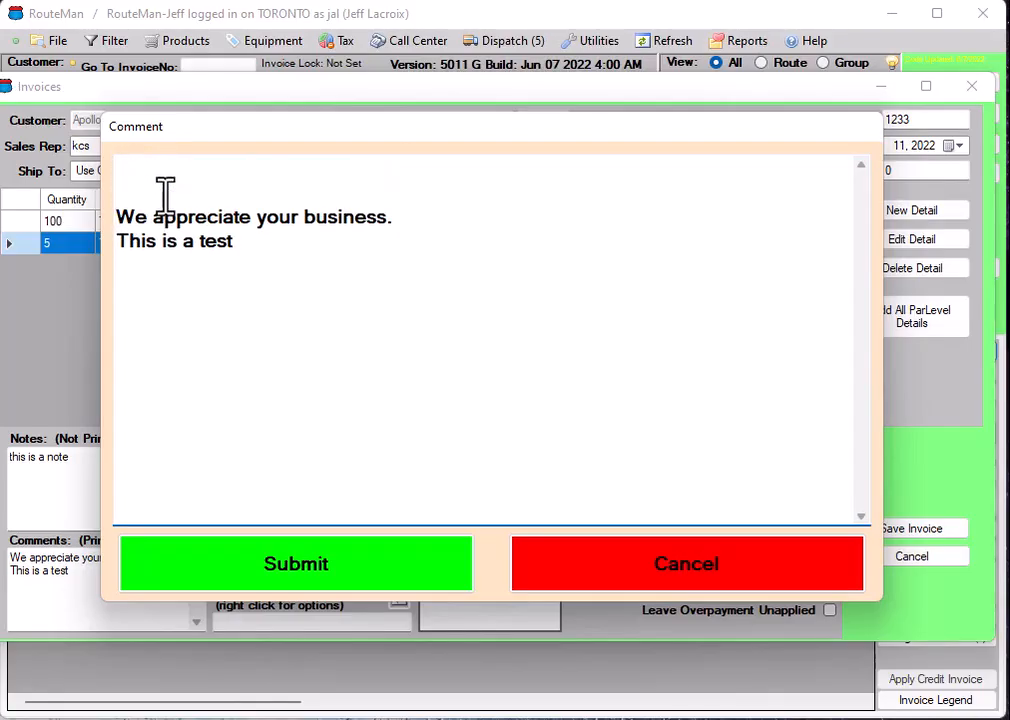
text(this is a special occasion)
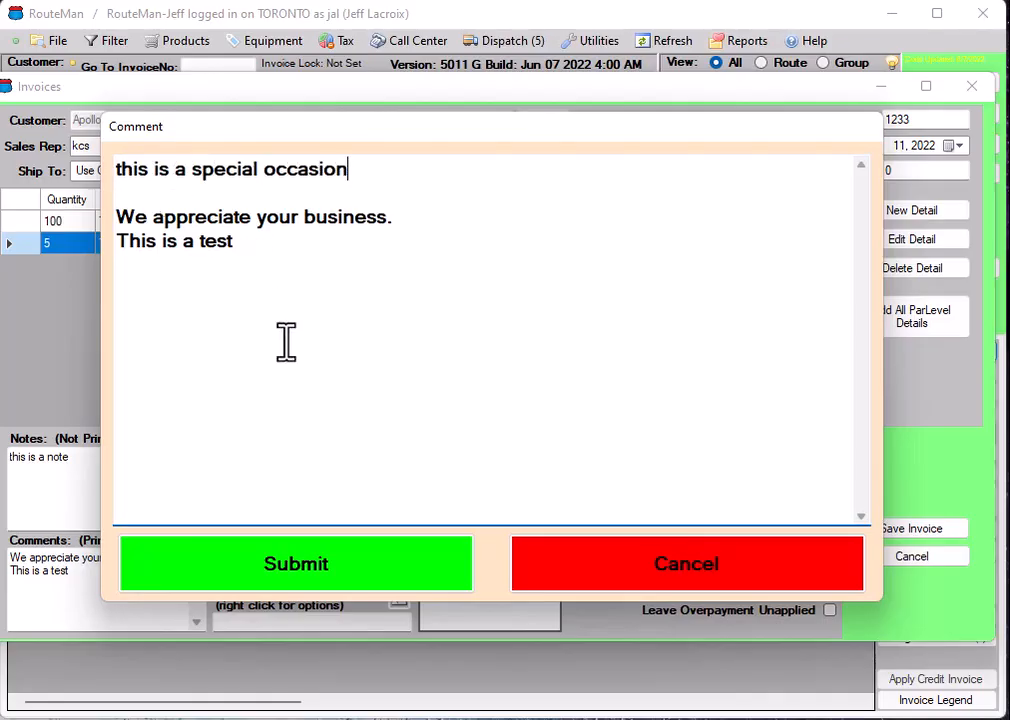
click(322, 562)
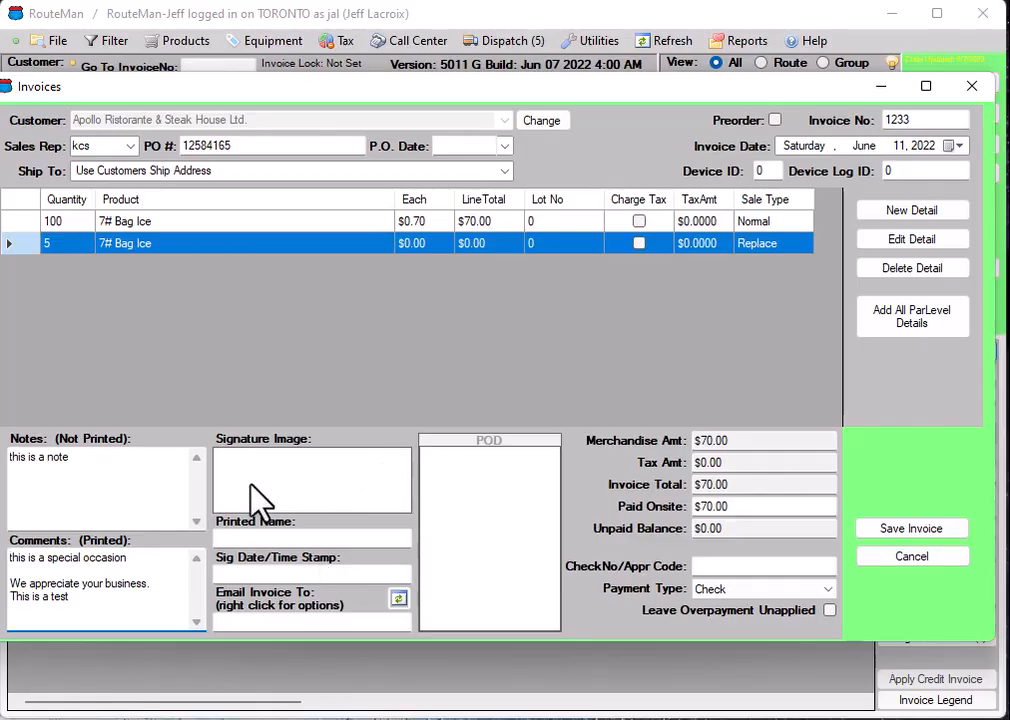
Review the options available for the signature image, and check the field for emailing the invoice.
right_click(300, 472)
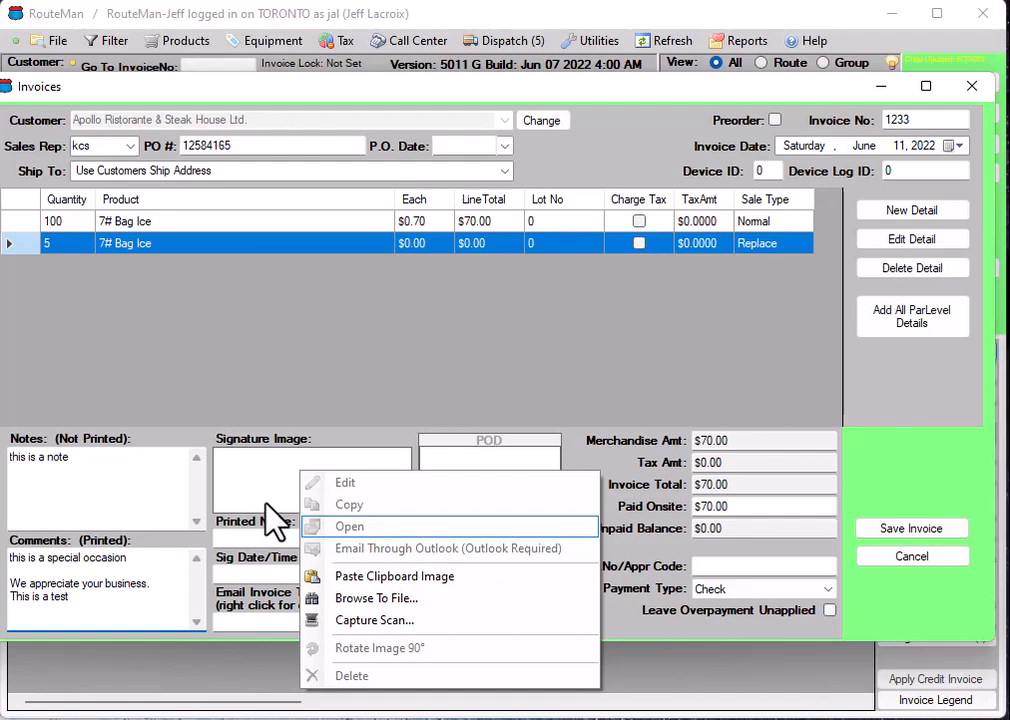
click(335, 442)
click(318, 624)
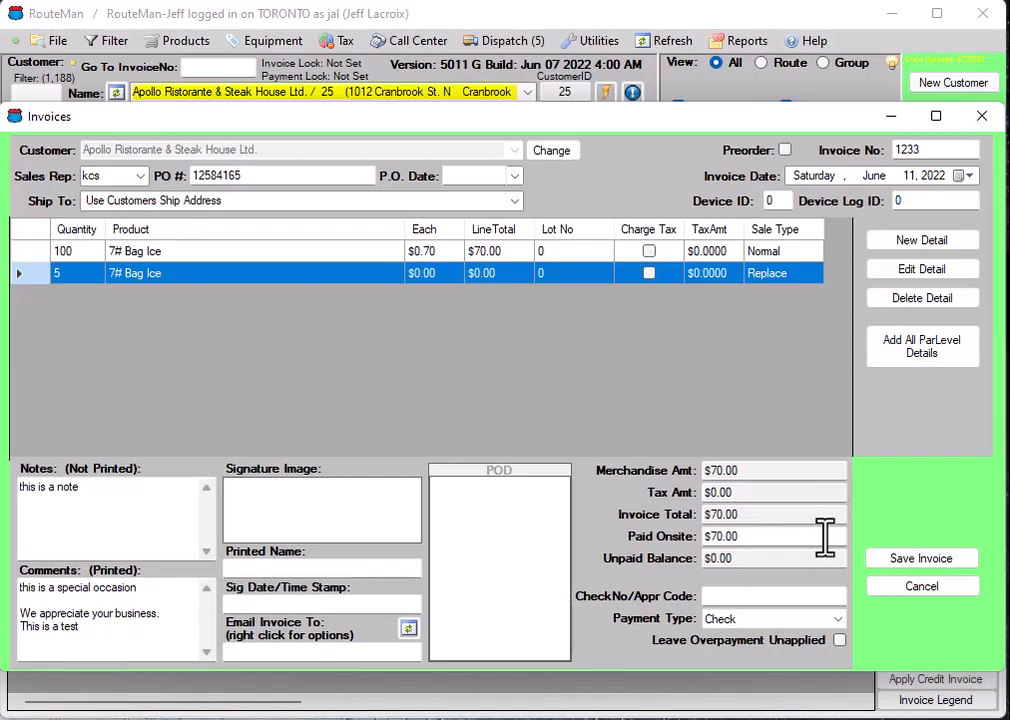
Check the customer's payment terms behind the invoice window, and set the invoice's Paid Onsite amount to 0.
drag(580, 120, 596, 298)
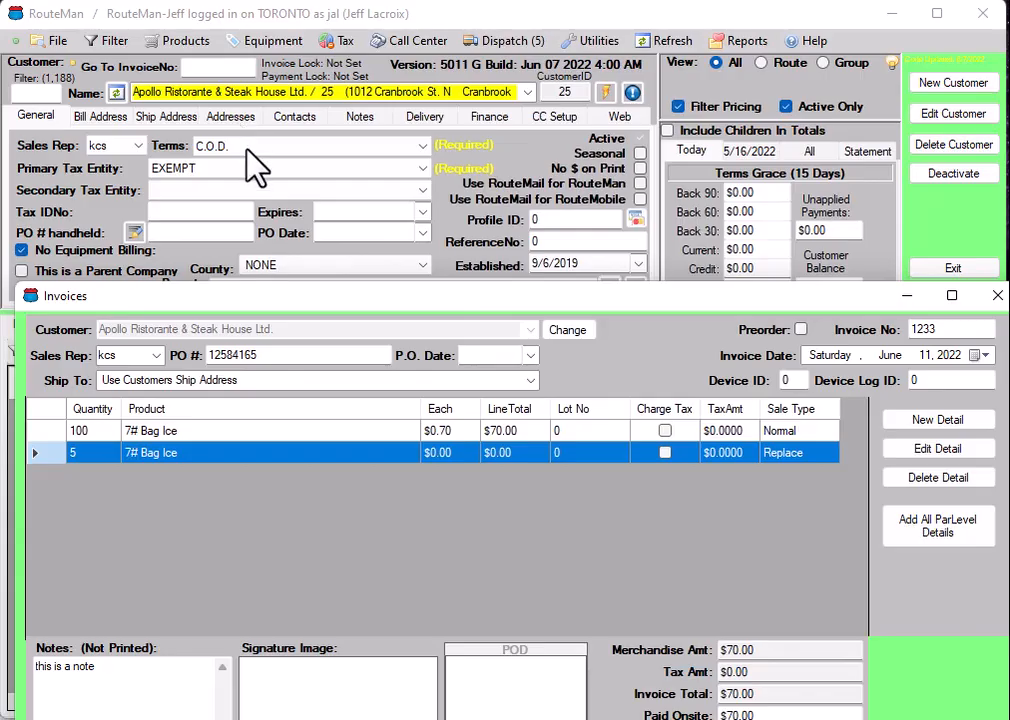
drag(445, 299, 434, 90)
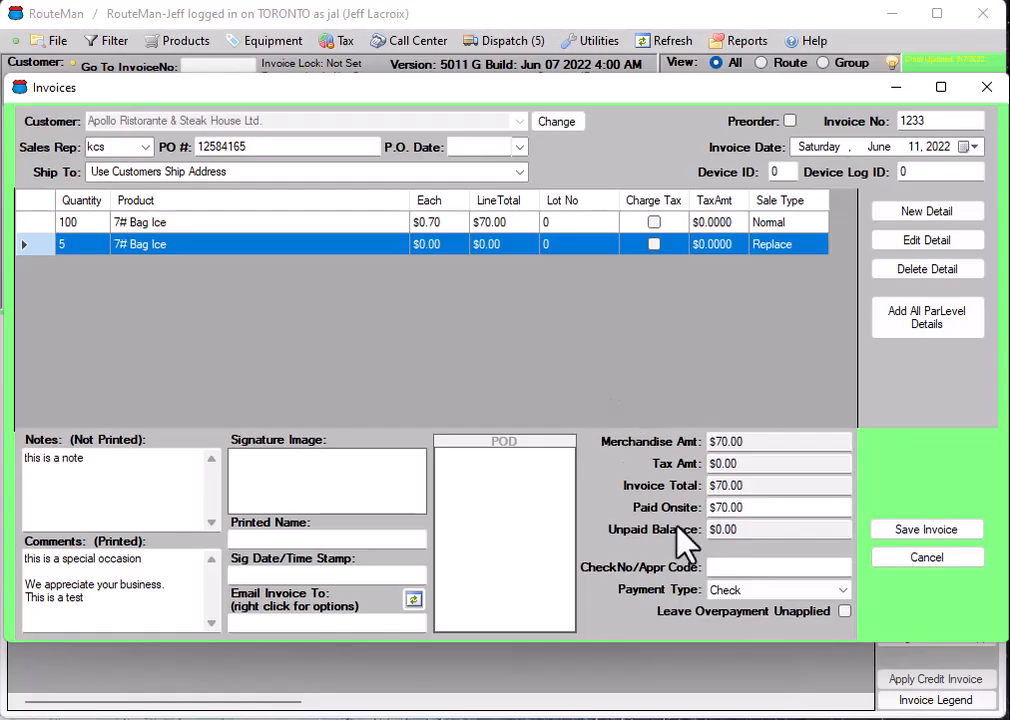
click(758, 510)
drag(758, 510, 685, 508)
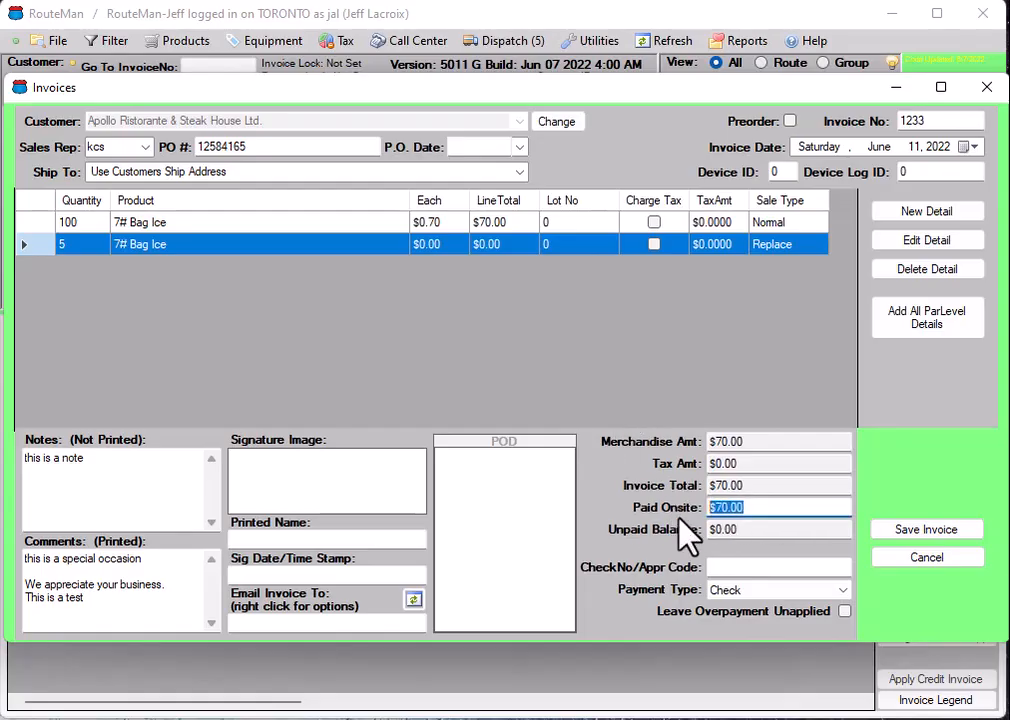
key(BackSpace)
text(0)
click(757, 571)
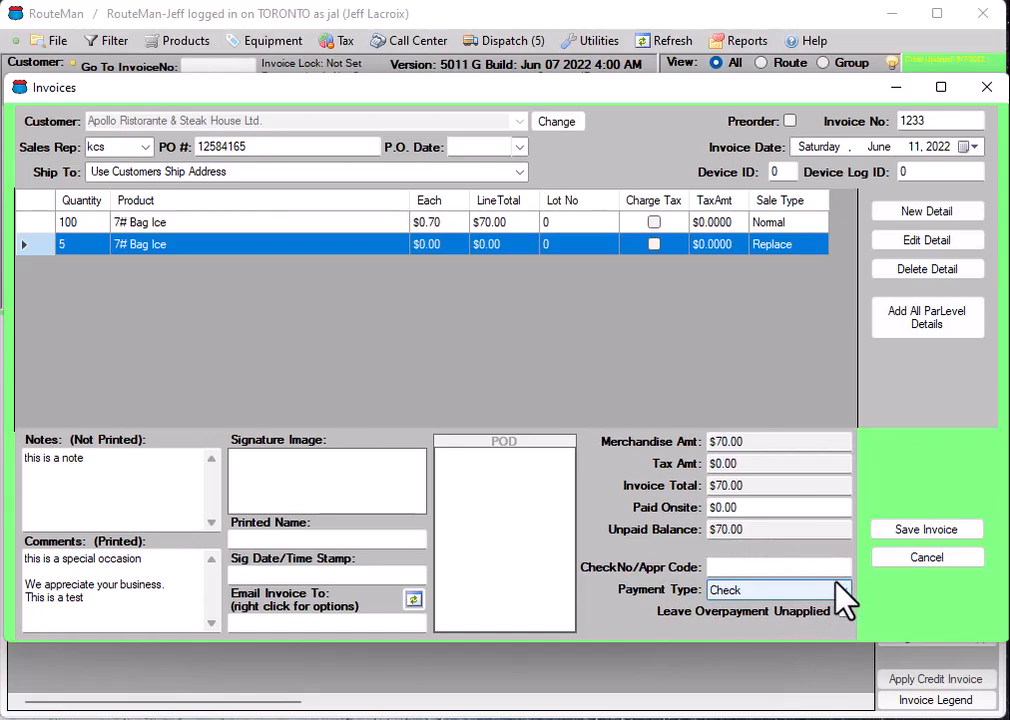
Review the payment types, try Credit Card for the invoice, and set the payment type back to Check.
click(842, 592)
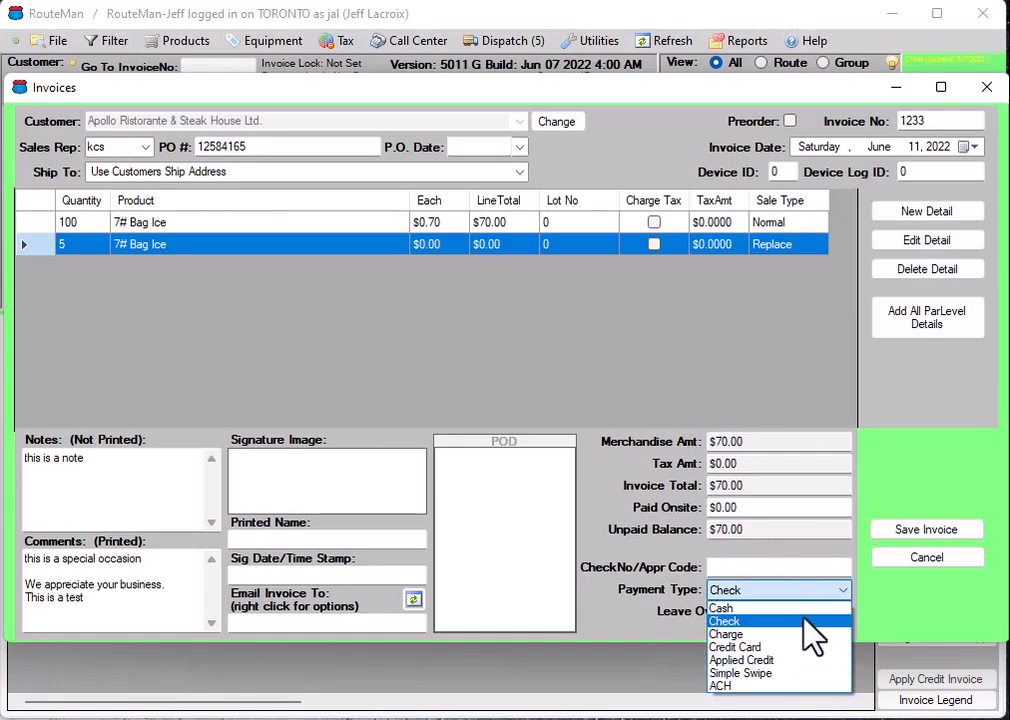
click(811, 620)
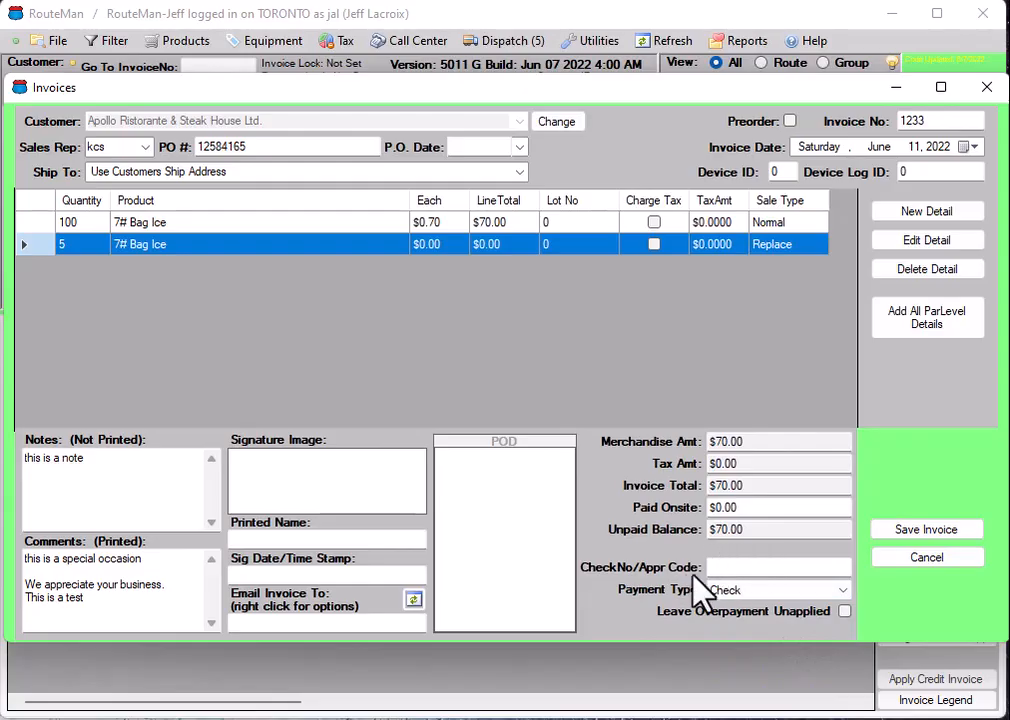
click(840, 592)
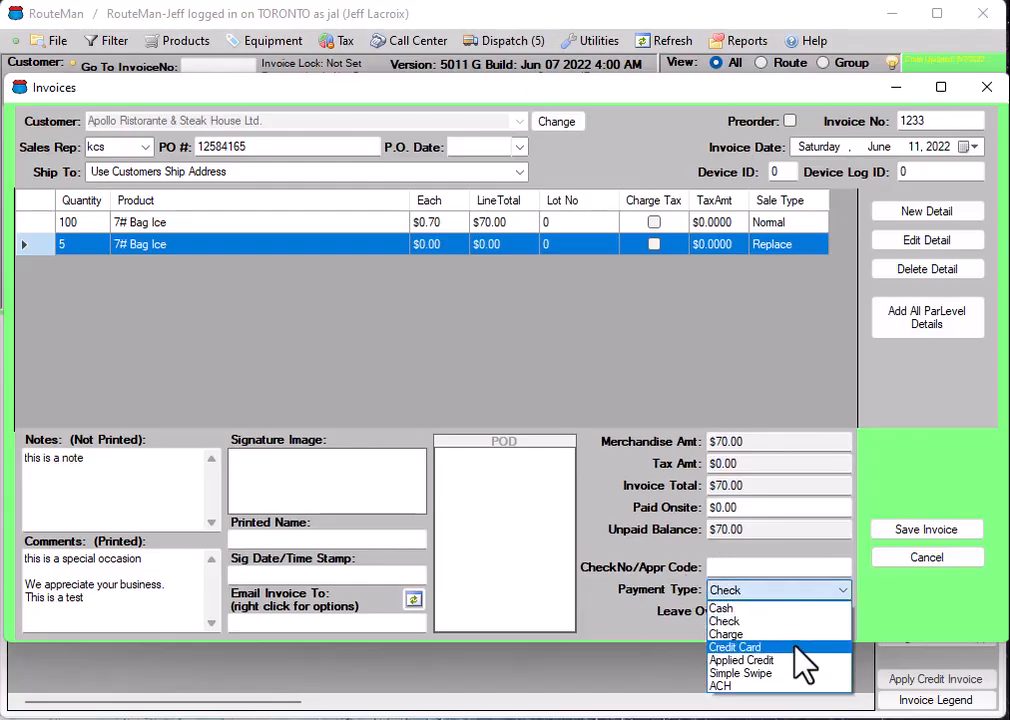
click(798, 648)
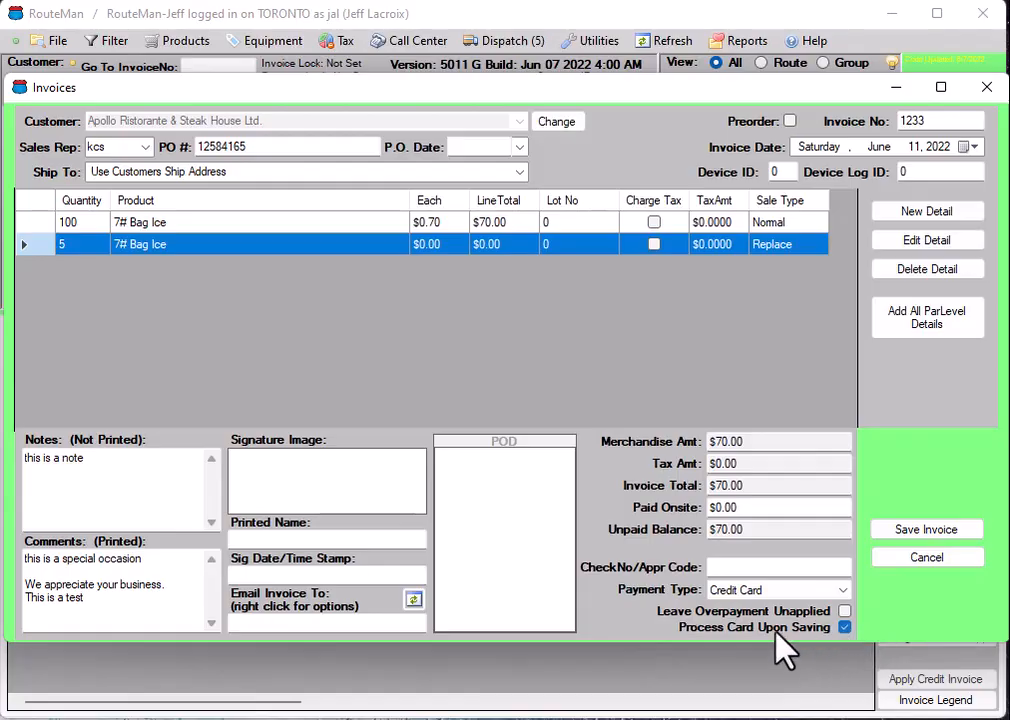
click(843, 594)
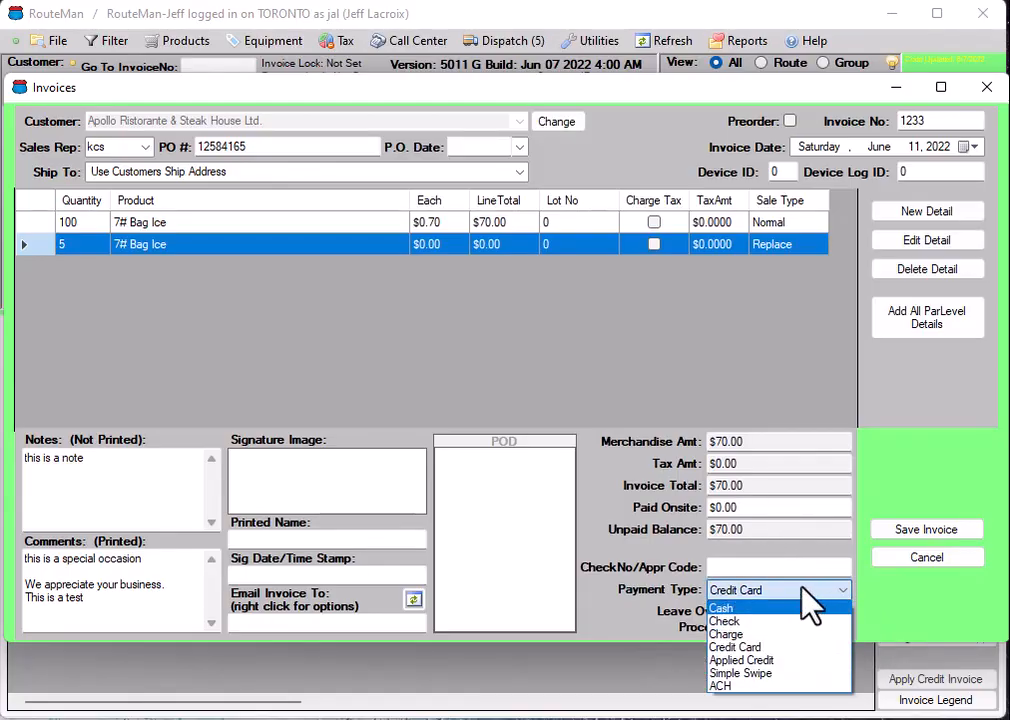
click(740, 620)
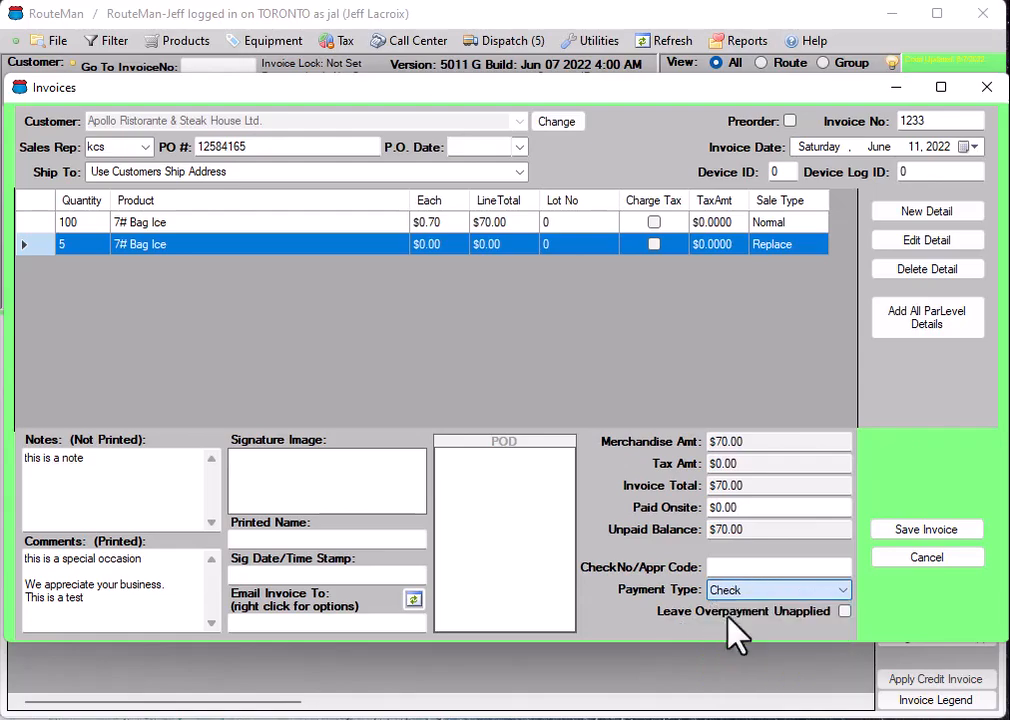
Save the invoice, review its standard print preview from header to comments, and close the preview.
click(910, 530)
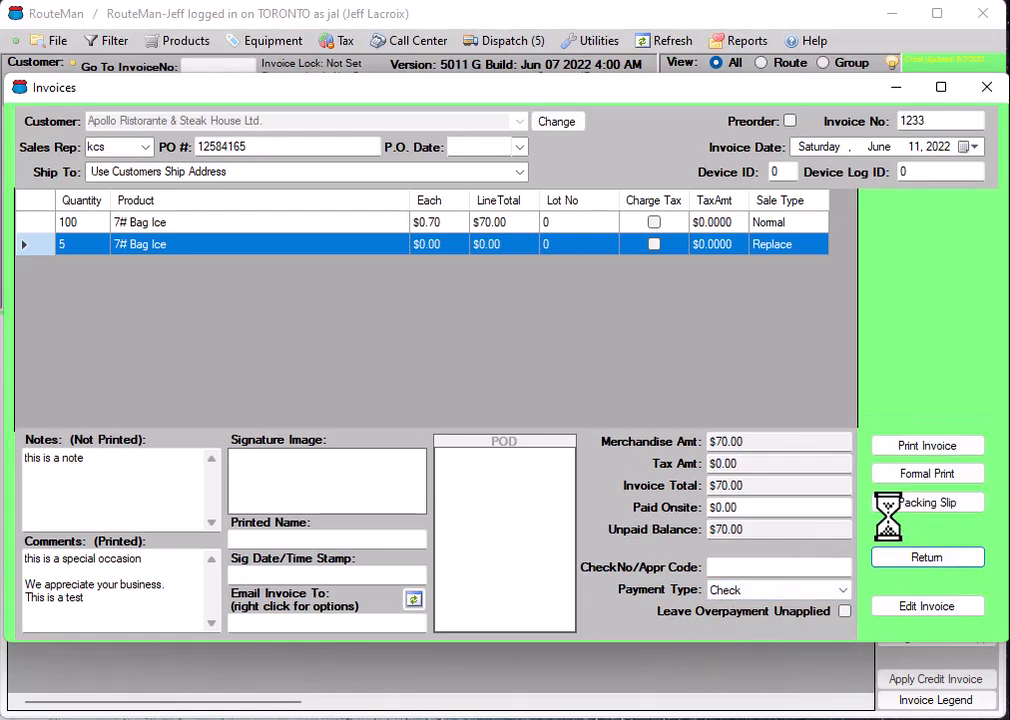
click(927, 448)
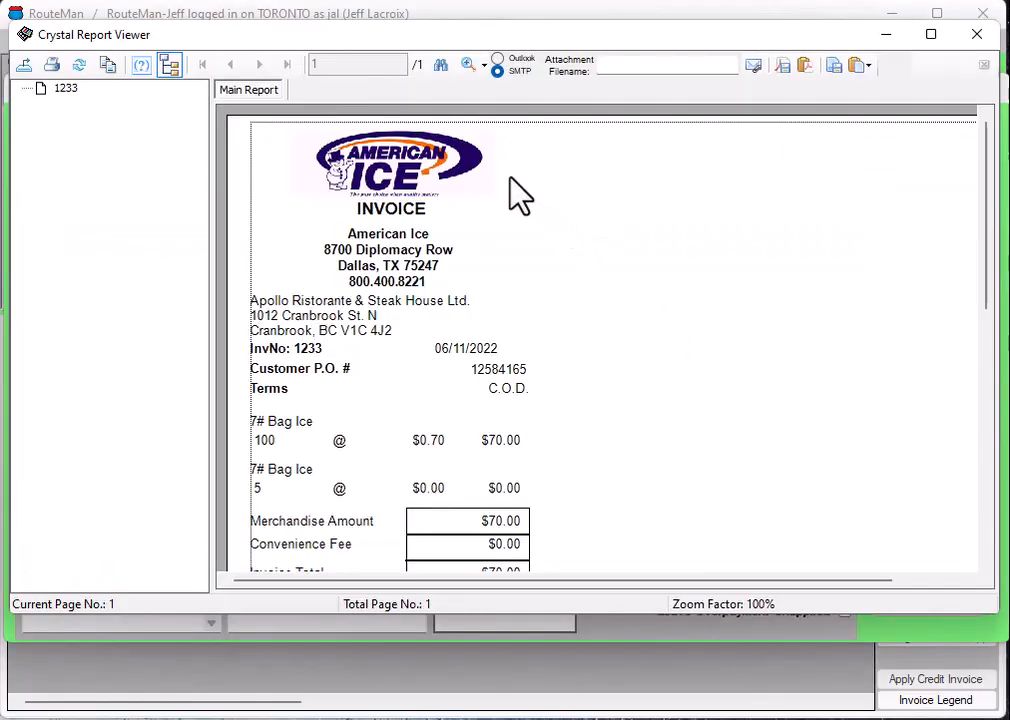
scroll(571, 541, down, 8)
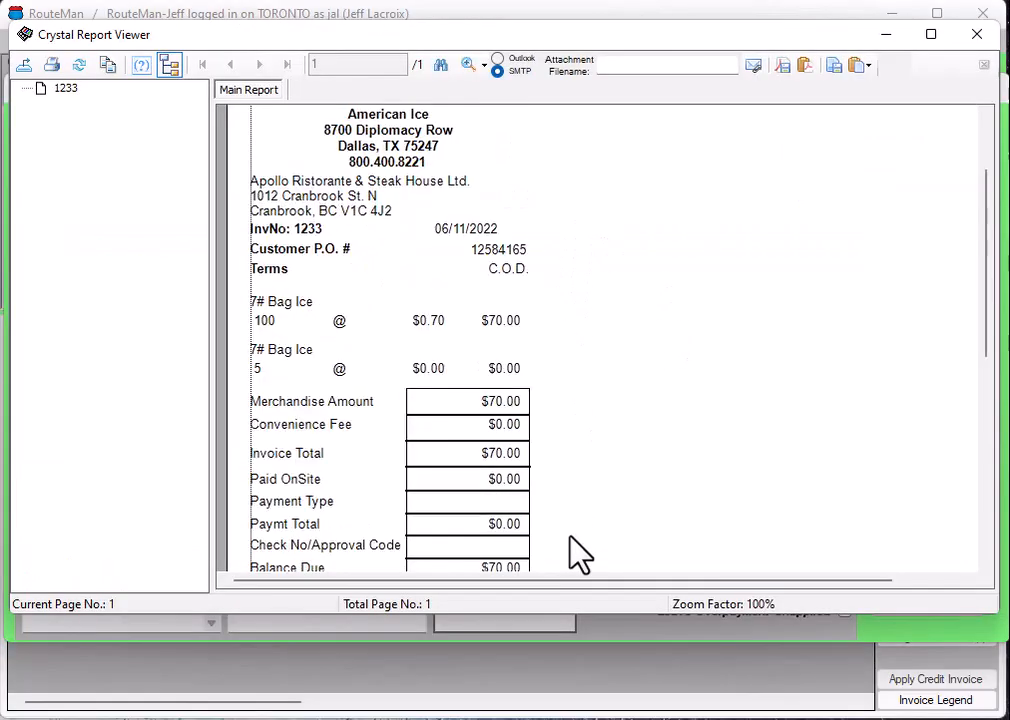
scroll(565, 490, up, 8)
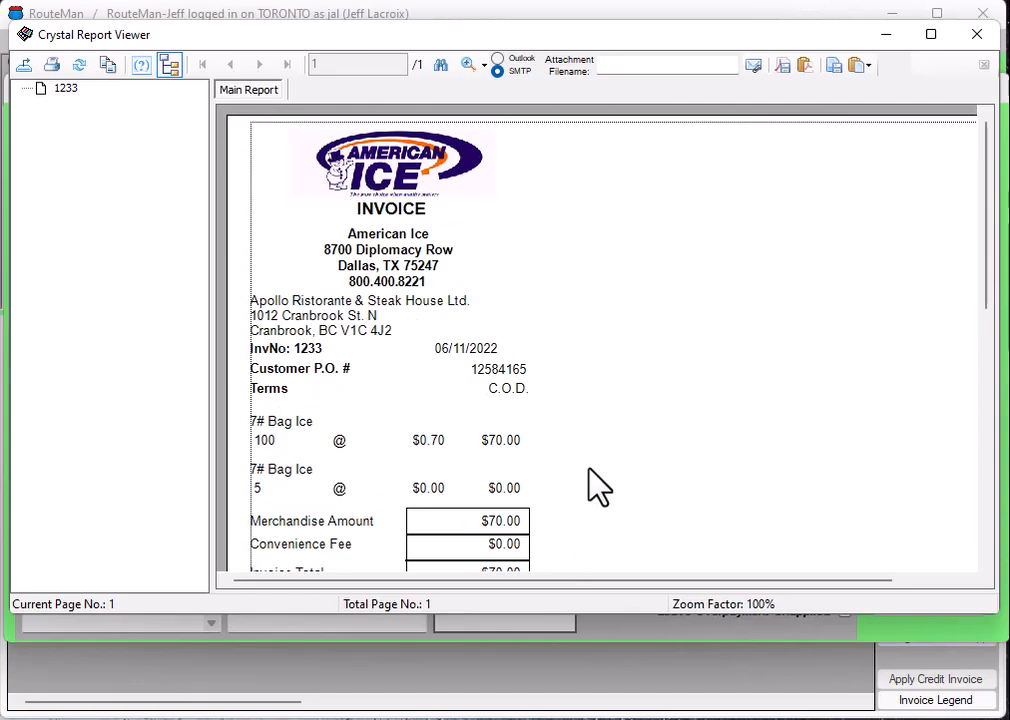
scroll(582, 455, down, 8)
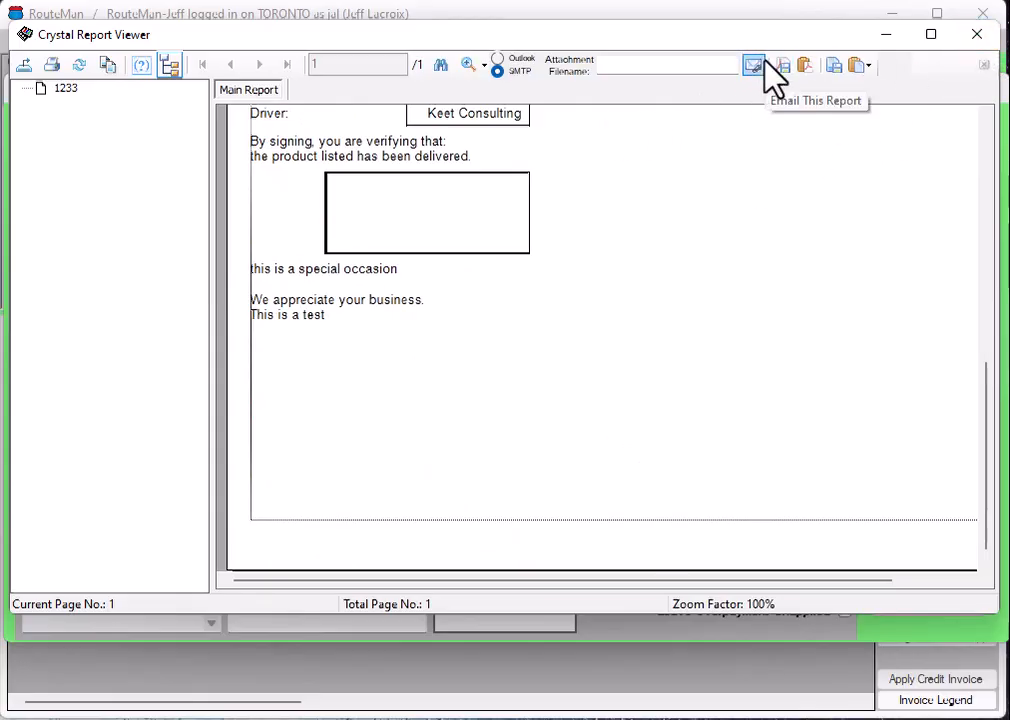
click(977, 34)
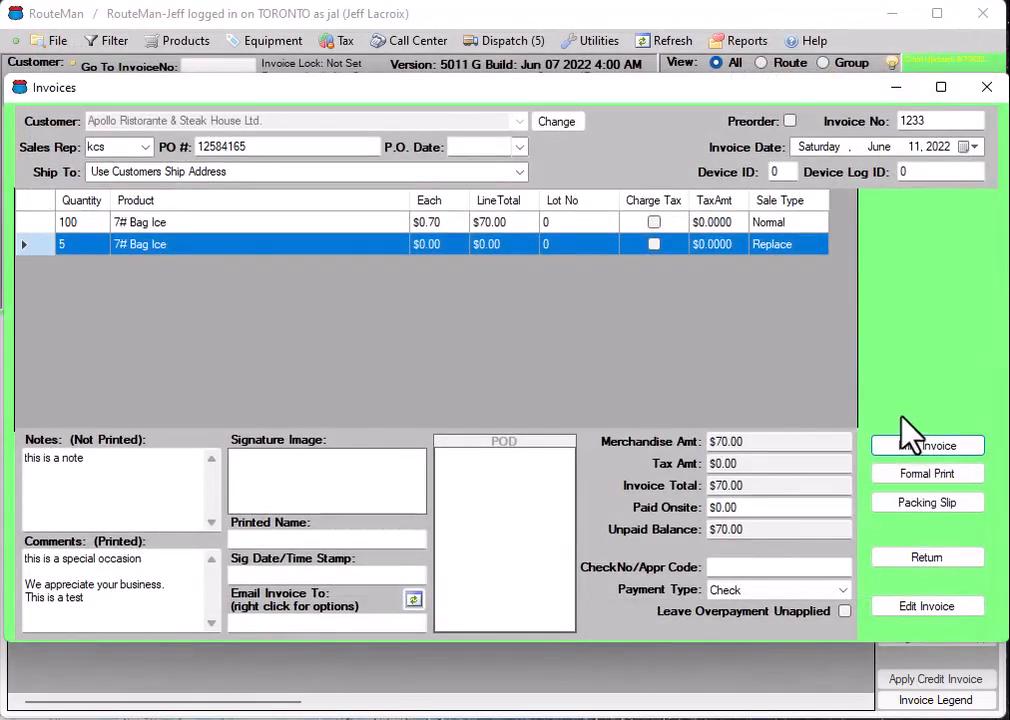
Examine the formal print version of the invoice, from header and comments to totals and signature box, and close it.
click(930, 474)
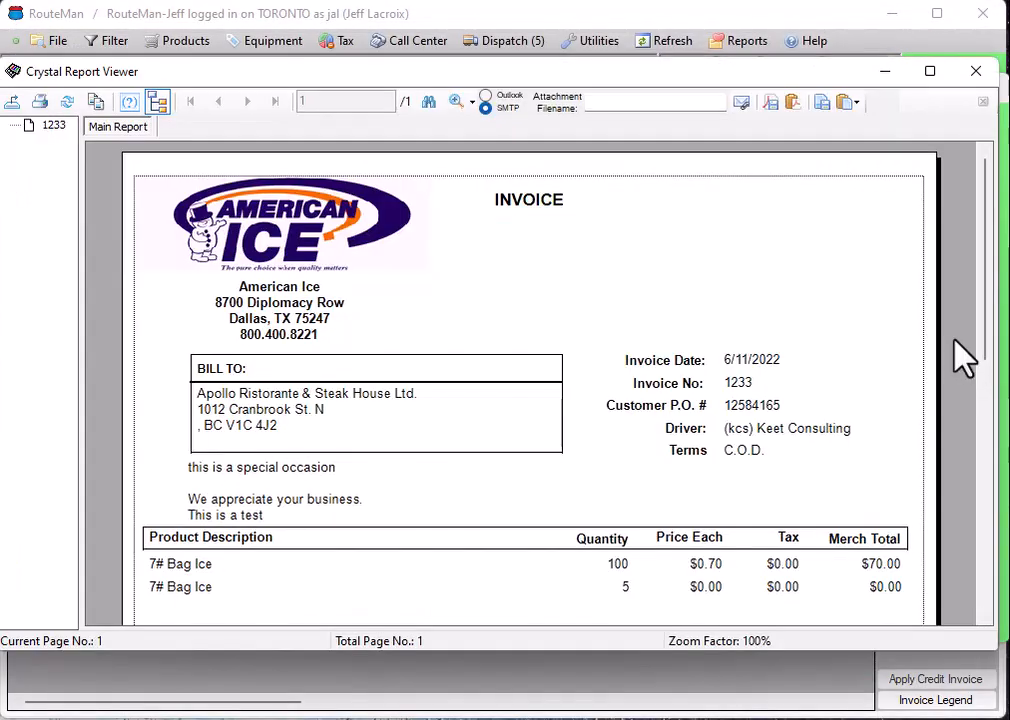
scroll(963, 358, down, 5)
scroll(944, 368, up, 4)
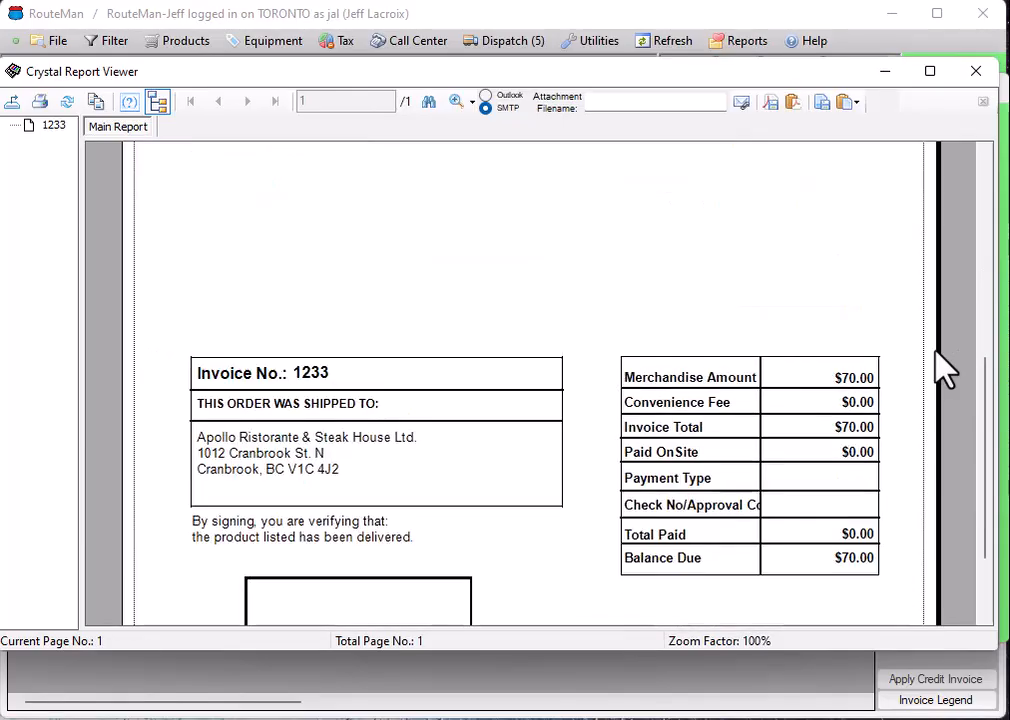
scroll(944, 368, up, 1)
scroll(944, 368, down, 5)
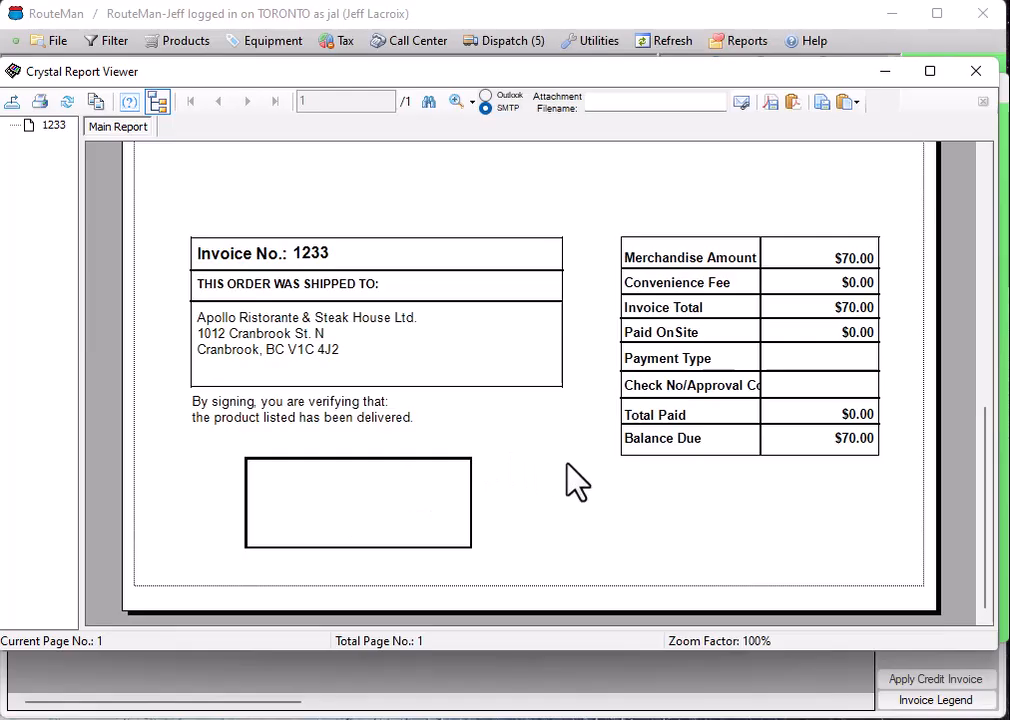
scroll(565, 466, up, 3)
scroll(580, 482, up, 3)
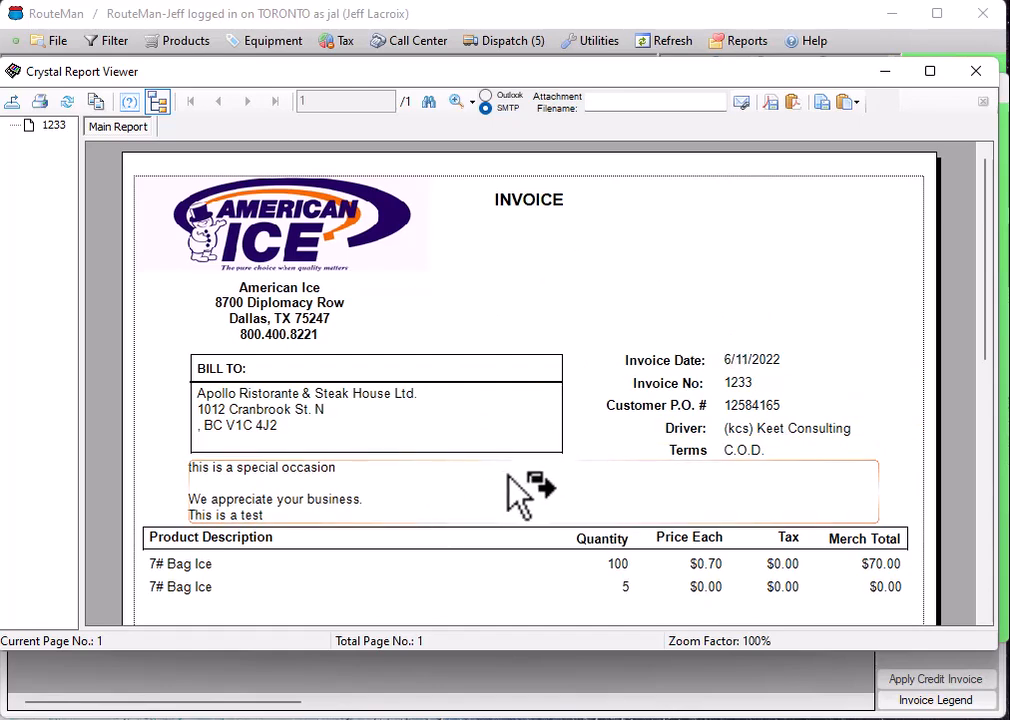
scroll(520, 490, down, 5)
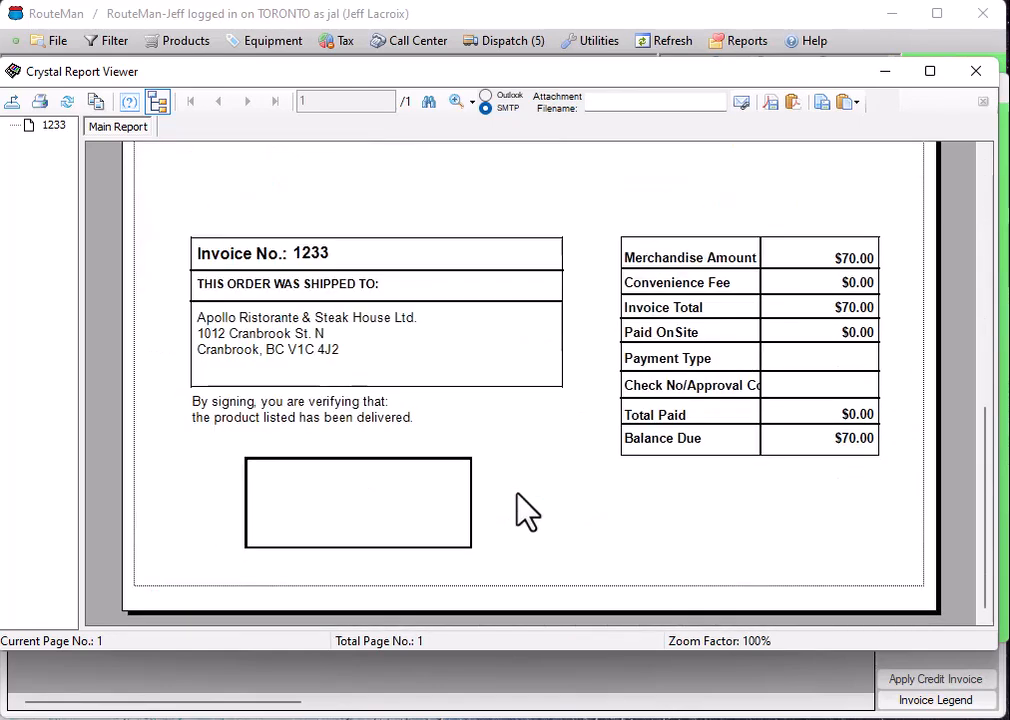
key(Escape)
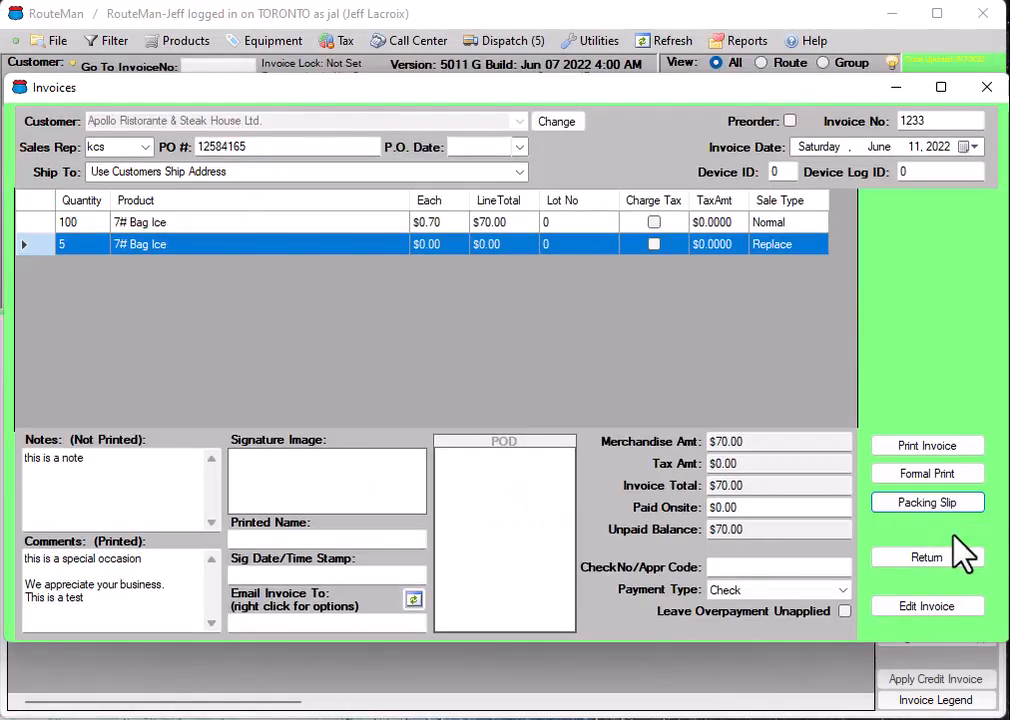
Examine the invoice's packing slip, including its quantities, sale types and shipping section, and close it.
click(936, 506)
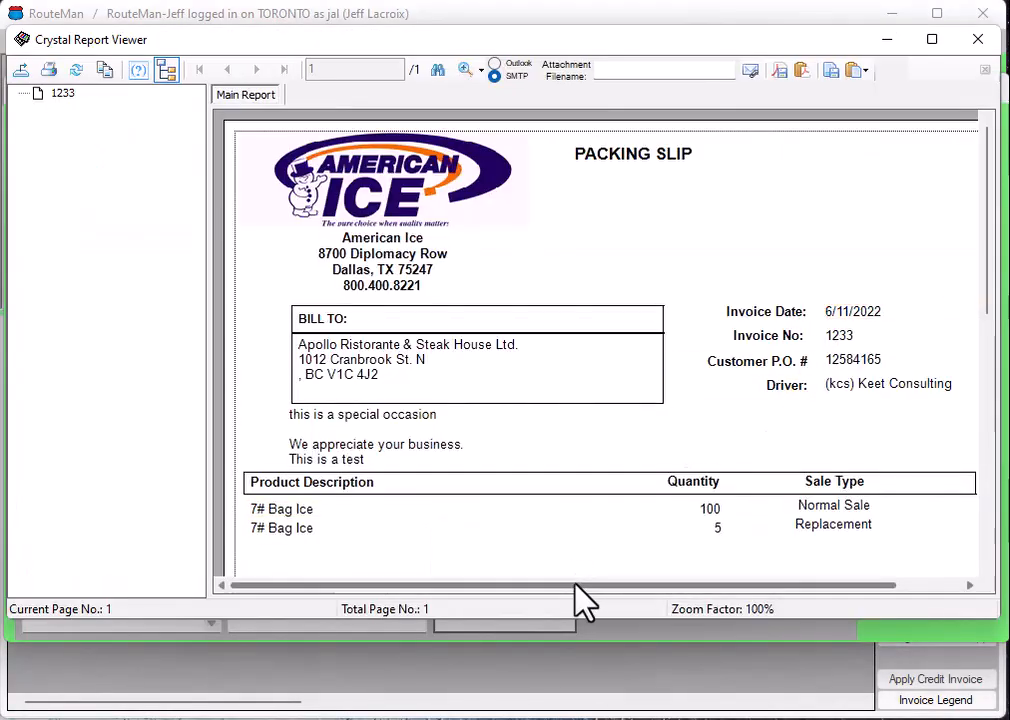
drag(582, 586, 650, 588)
scroll(525, 437, down, 10)
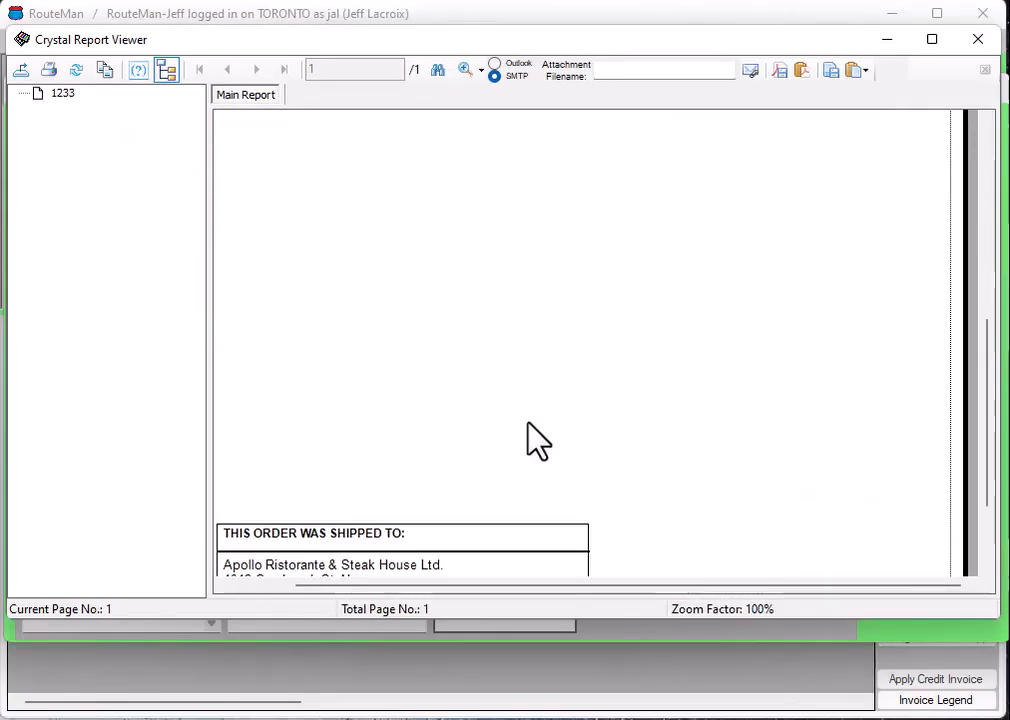
scroll(525, 437, down, 3)
scroll(540, 440, up, 15)
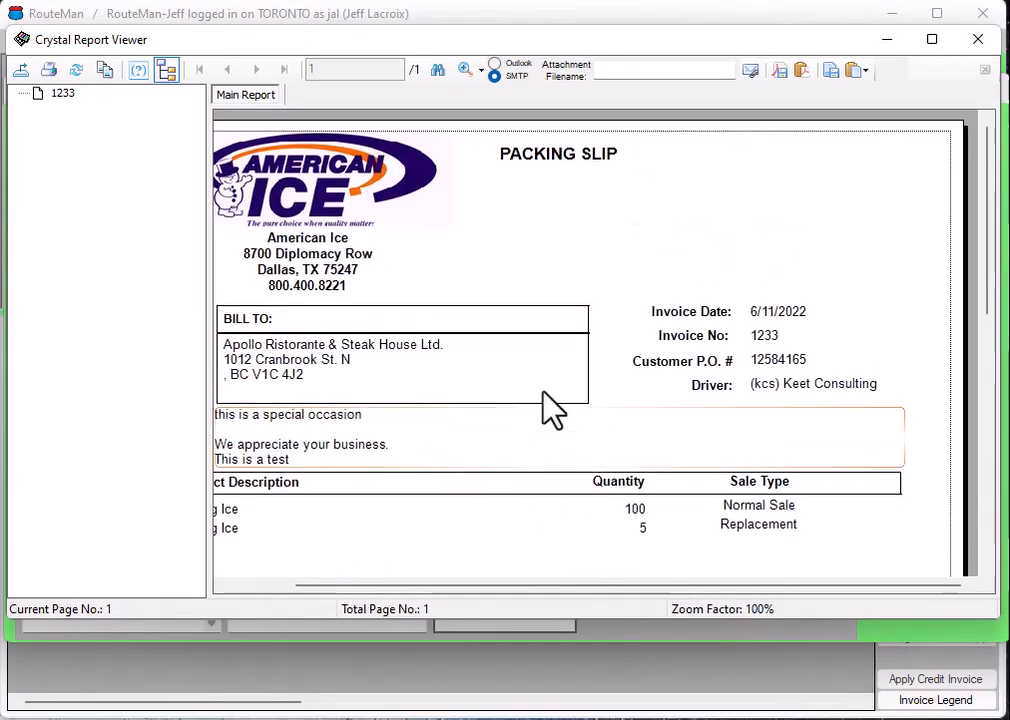
click(975, 42)
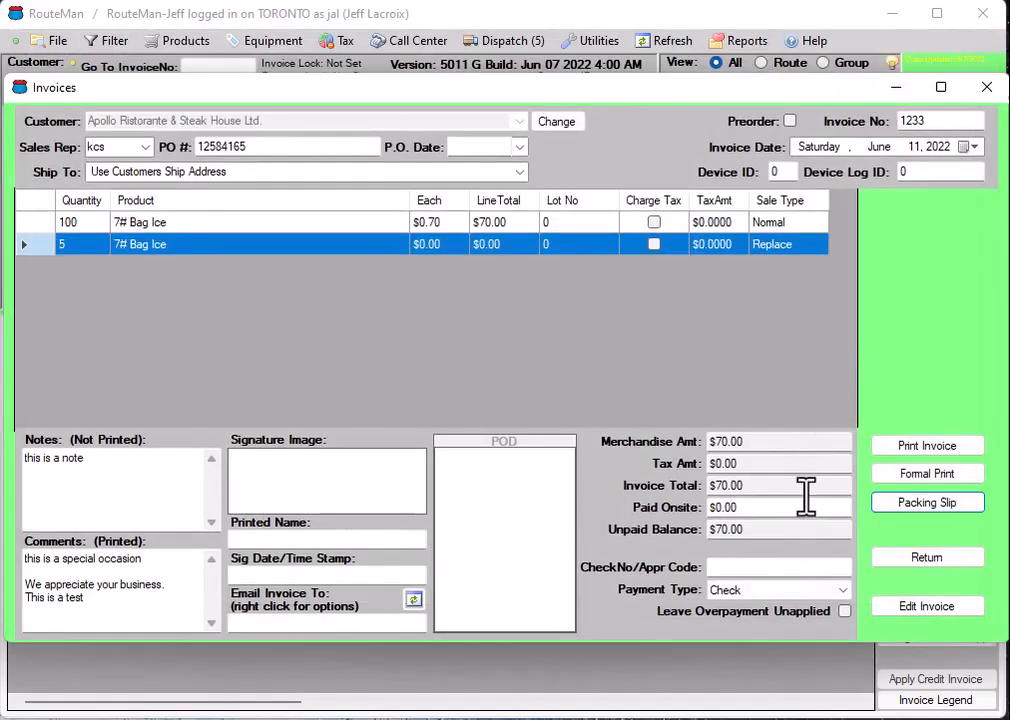
Return to the customer record and view the invoice color legend beneath the invoice row.
click(918, 570)
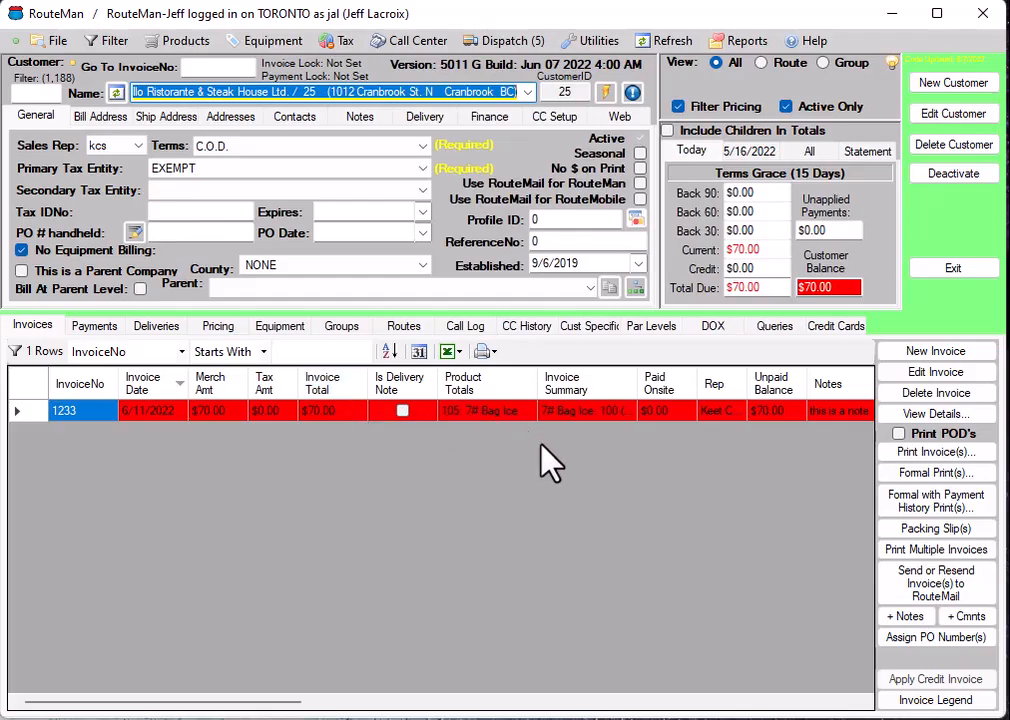
click(906, 702)
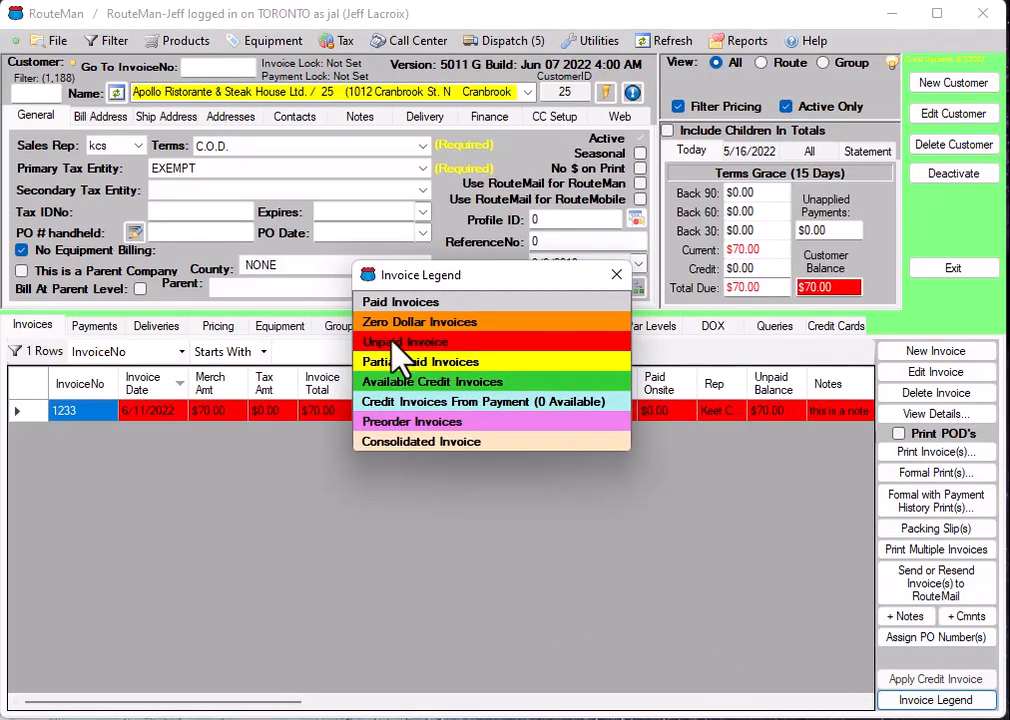
drag(476, 279, 420, 452)
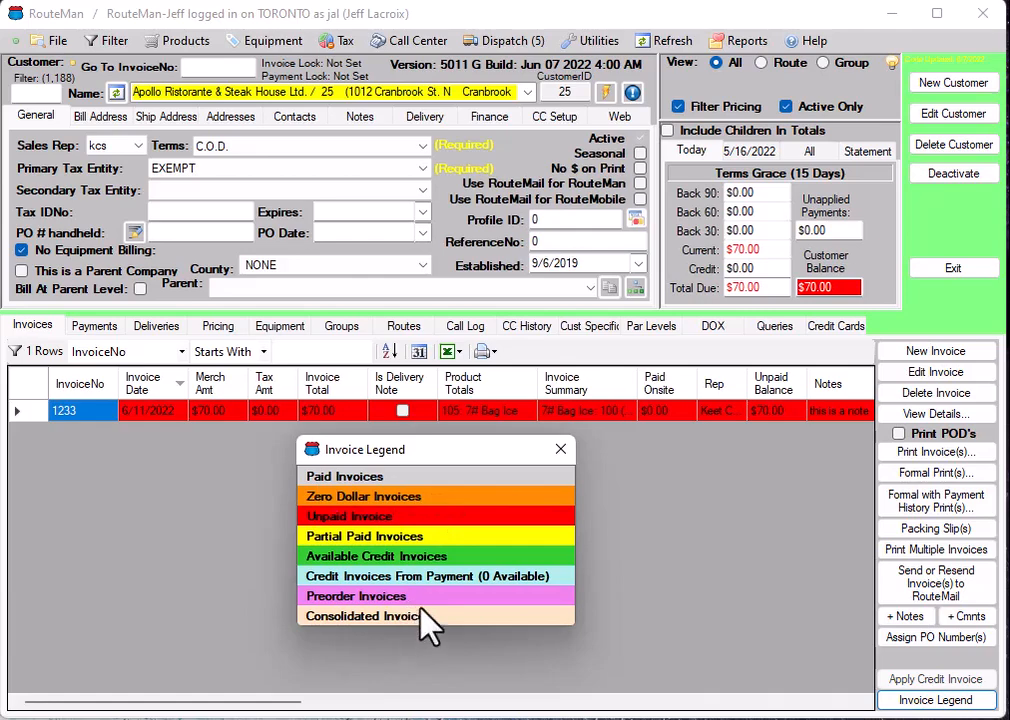
Close the invoice legend, switch to the customer record ATL New Customer, and select all of its invoices.
click(561, 451)
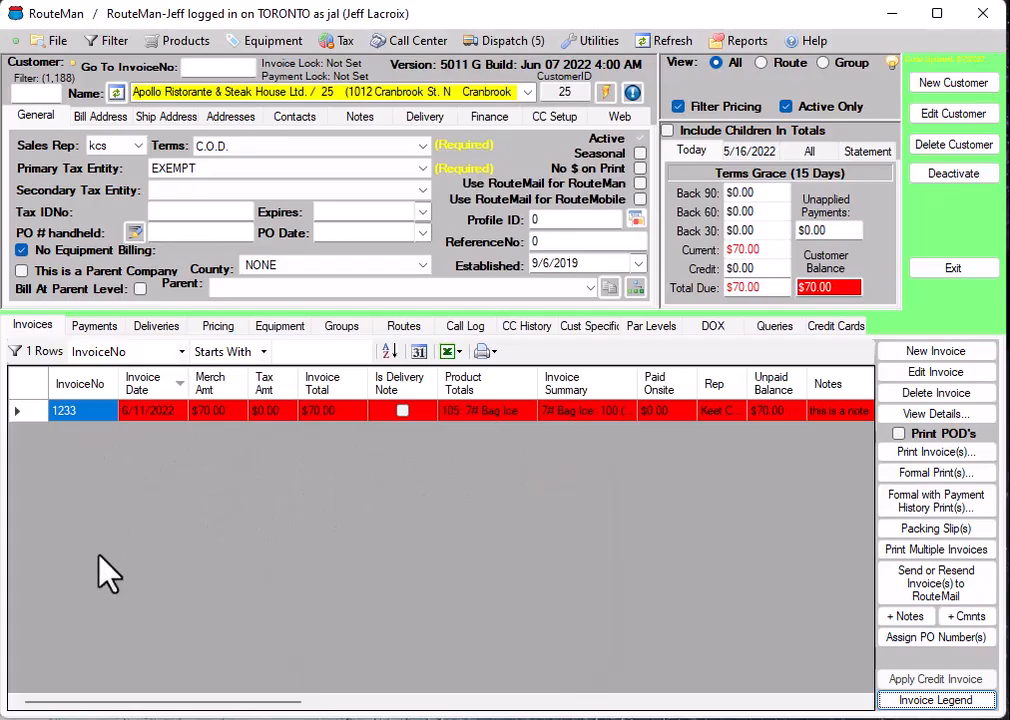
click(528, 90)
click(513, 122)
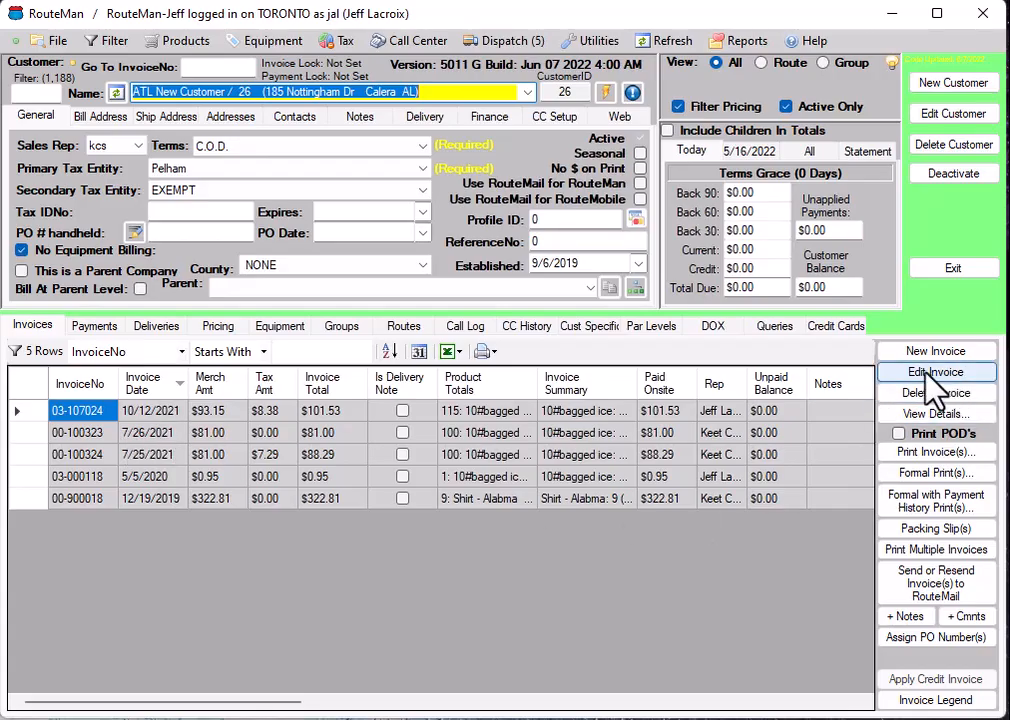
click(25, 455)
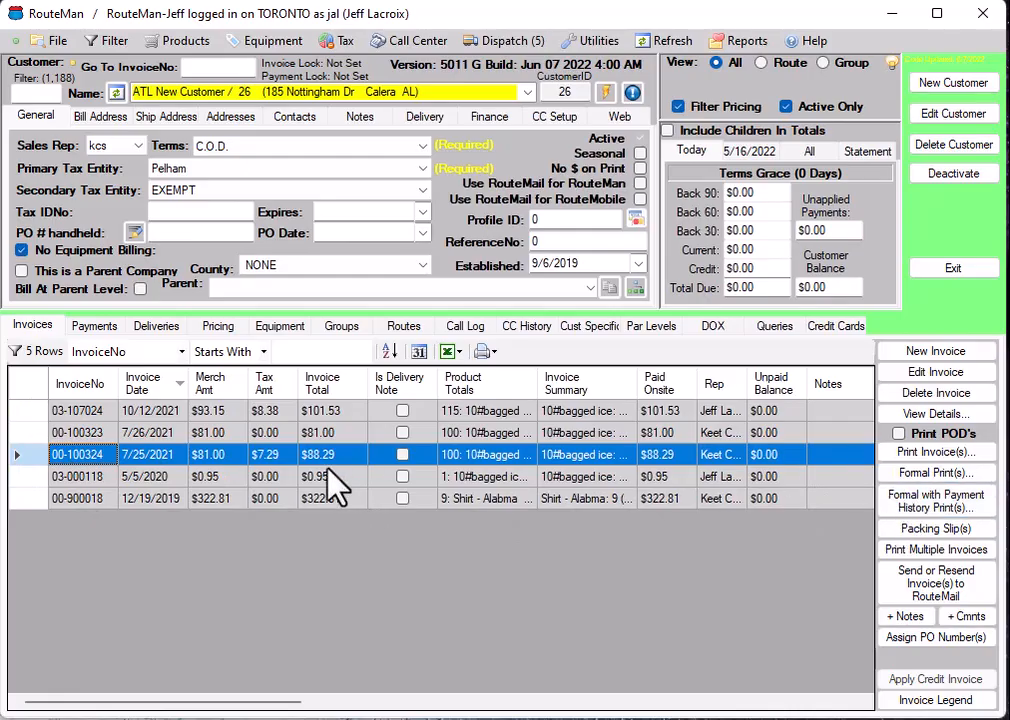
drag(21, 409, 22, 488)
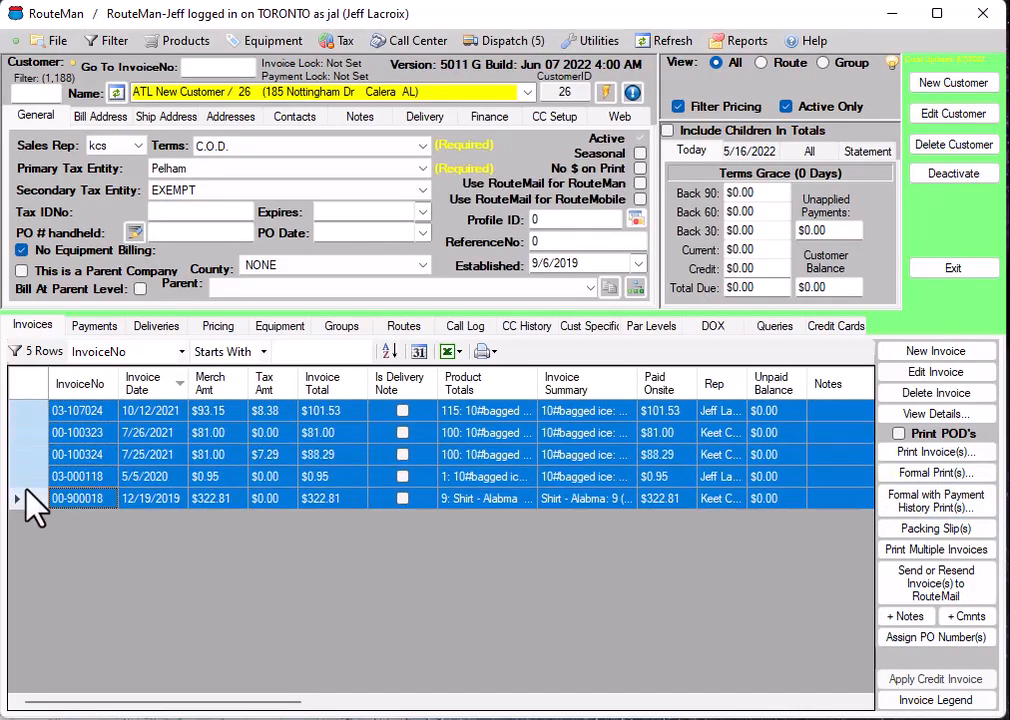
Preview the standard invoice print for all selected invoices, look over the first invoice page, and close the preview.
click(931, 453)
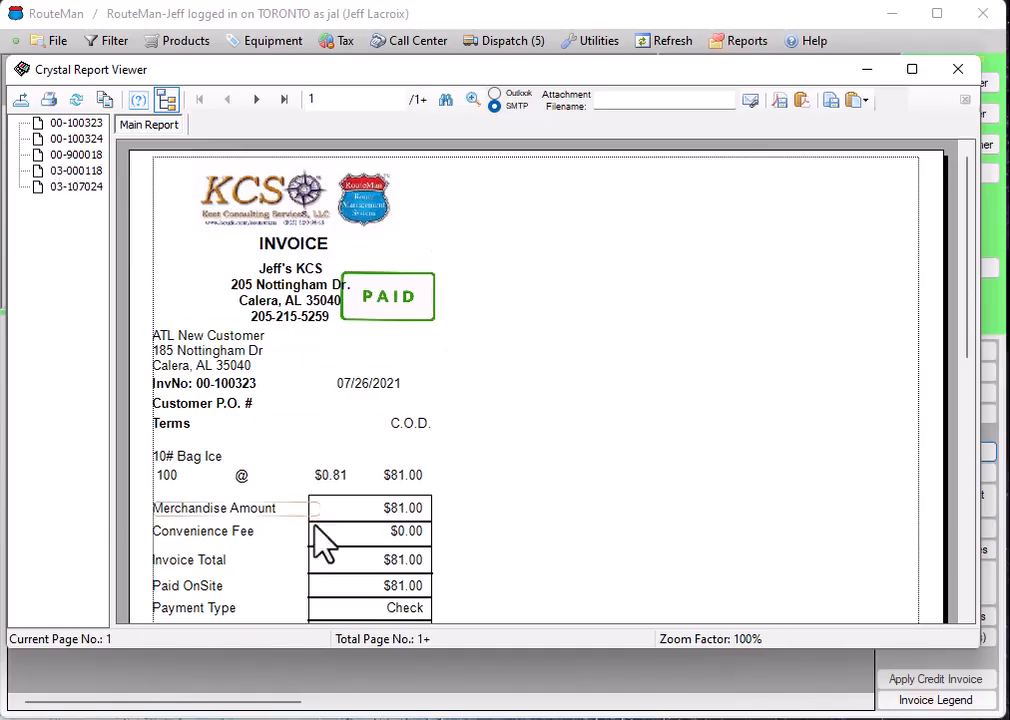
scroll(496, 343, down, 1)
scroll(440, 435, up, 1)
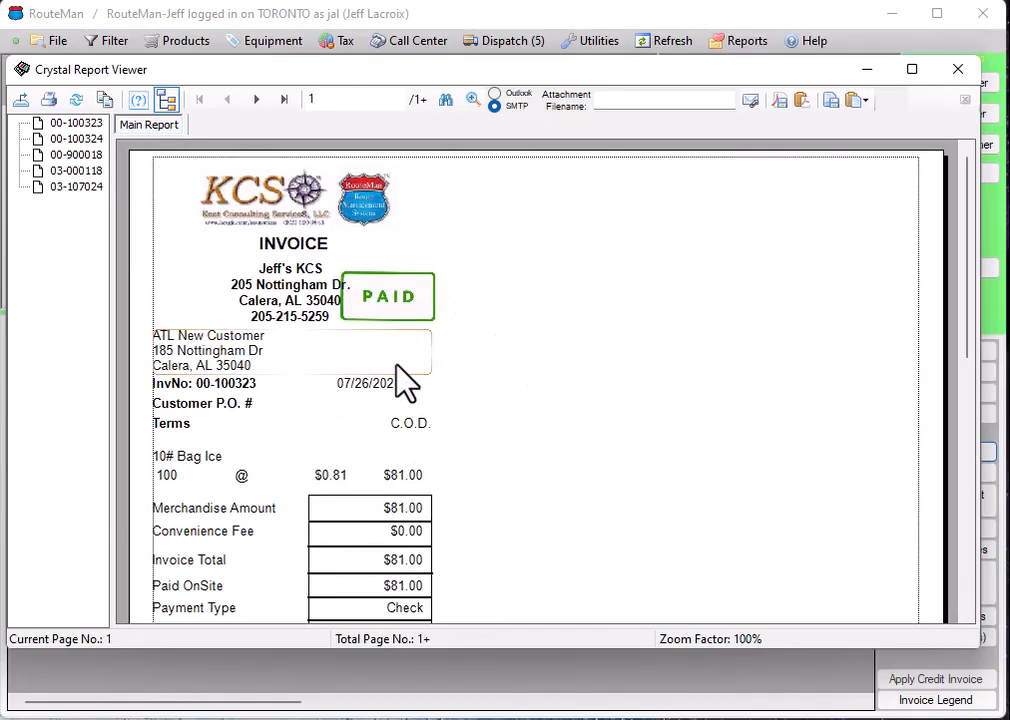
click(958, 69)
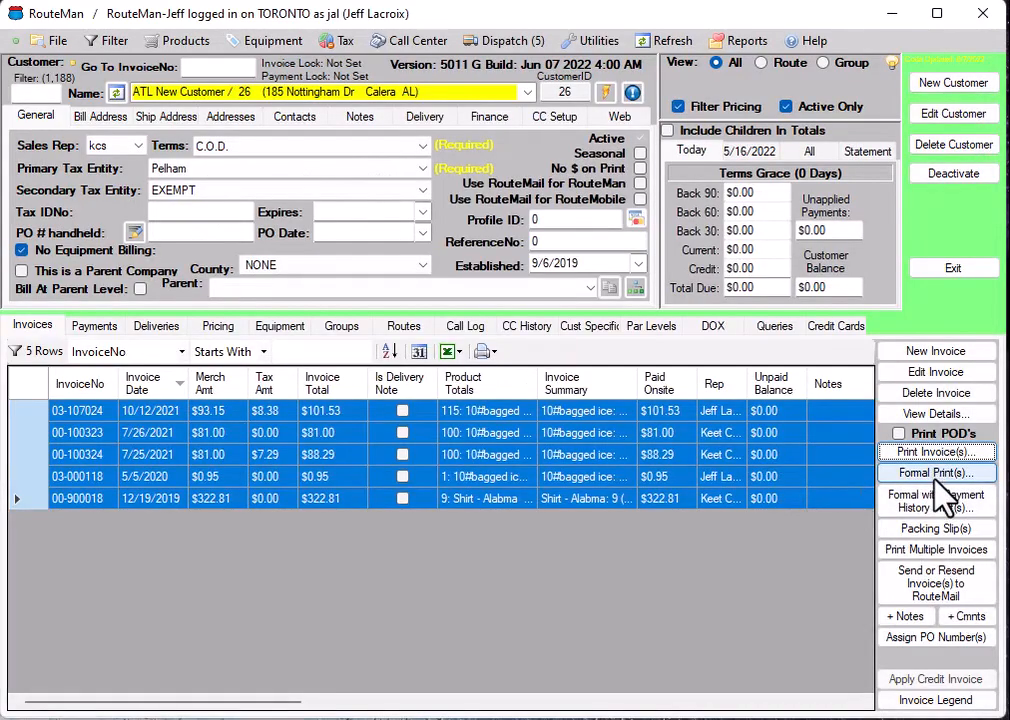
Preview the selected invoices side by side with Print Multiple Invoices, examine them down to the signature boxes, and close the preview.
click(940, 551)
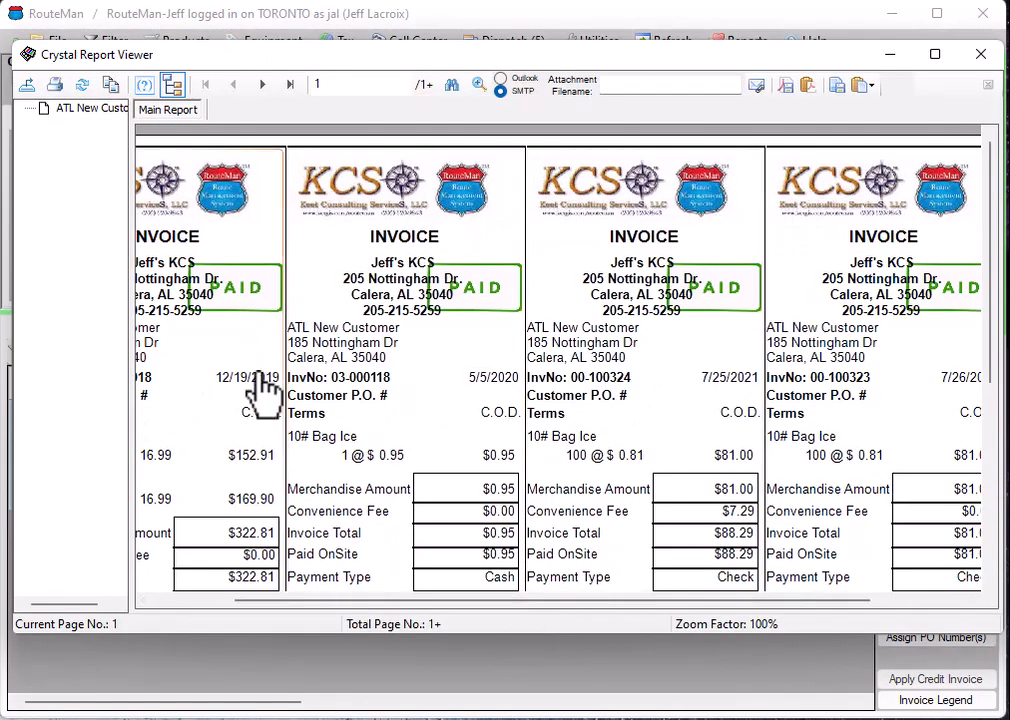
mouse_move(593, 603)
mouse_down()
mouse_move(670, 605)
mouse_move(507, 608)
mouse_up()
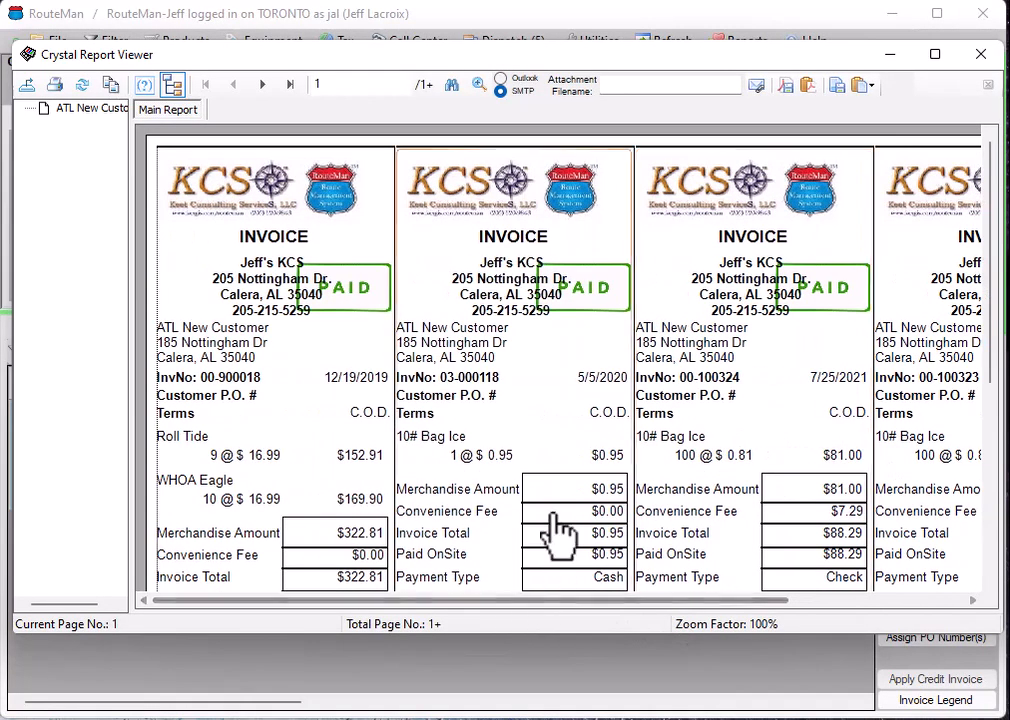
scroll(540, 560, down, 5)
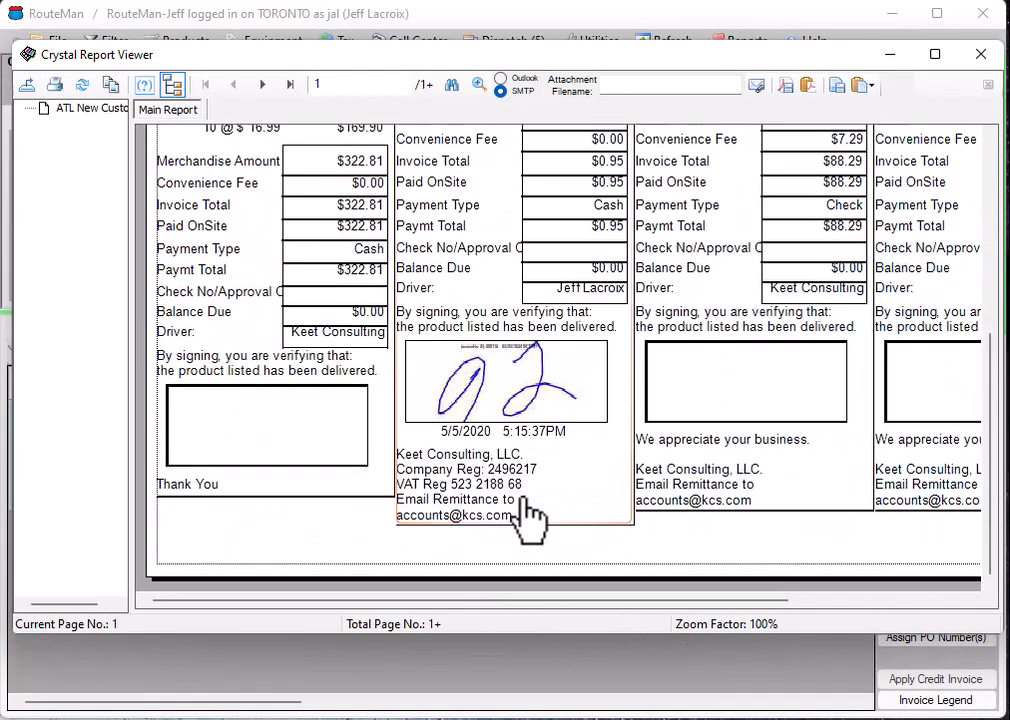
click(978, 55)
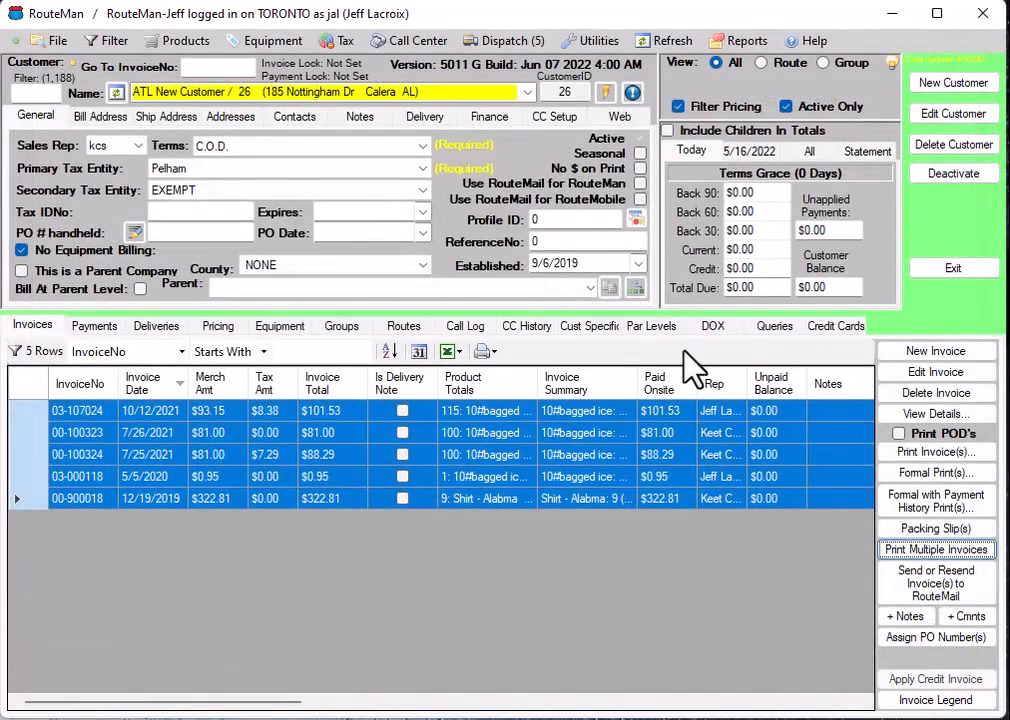